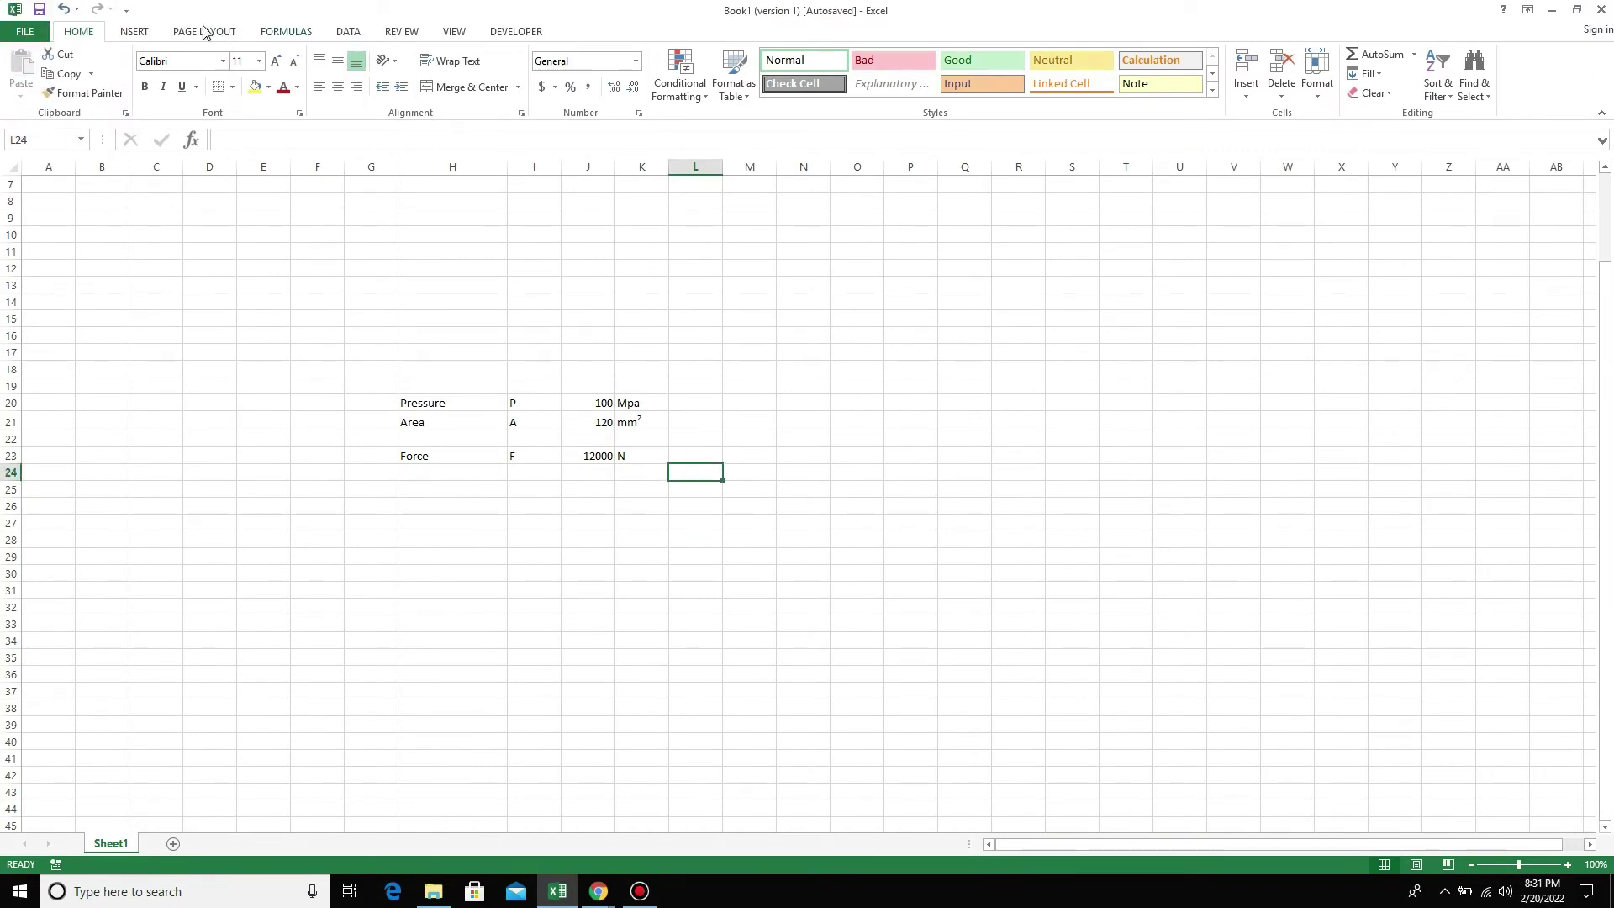
Step: Start Goal Seek with Force cell J23 as the target for 150
{"action": "left_click", "coordinate": [337, 31]}
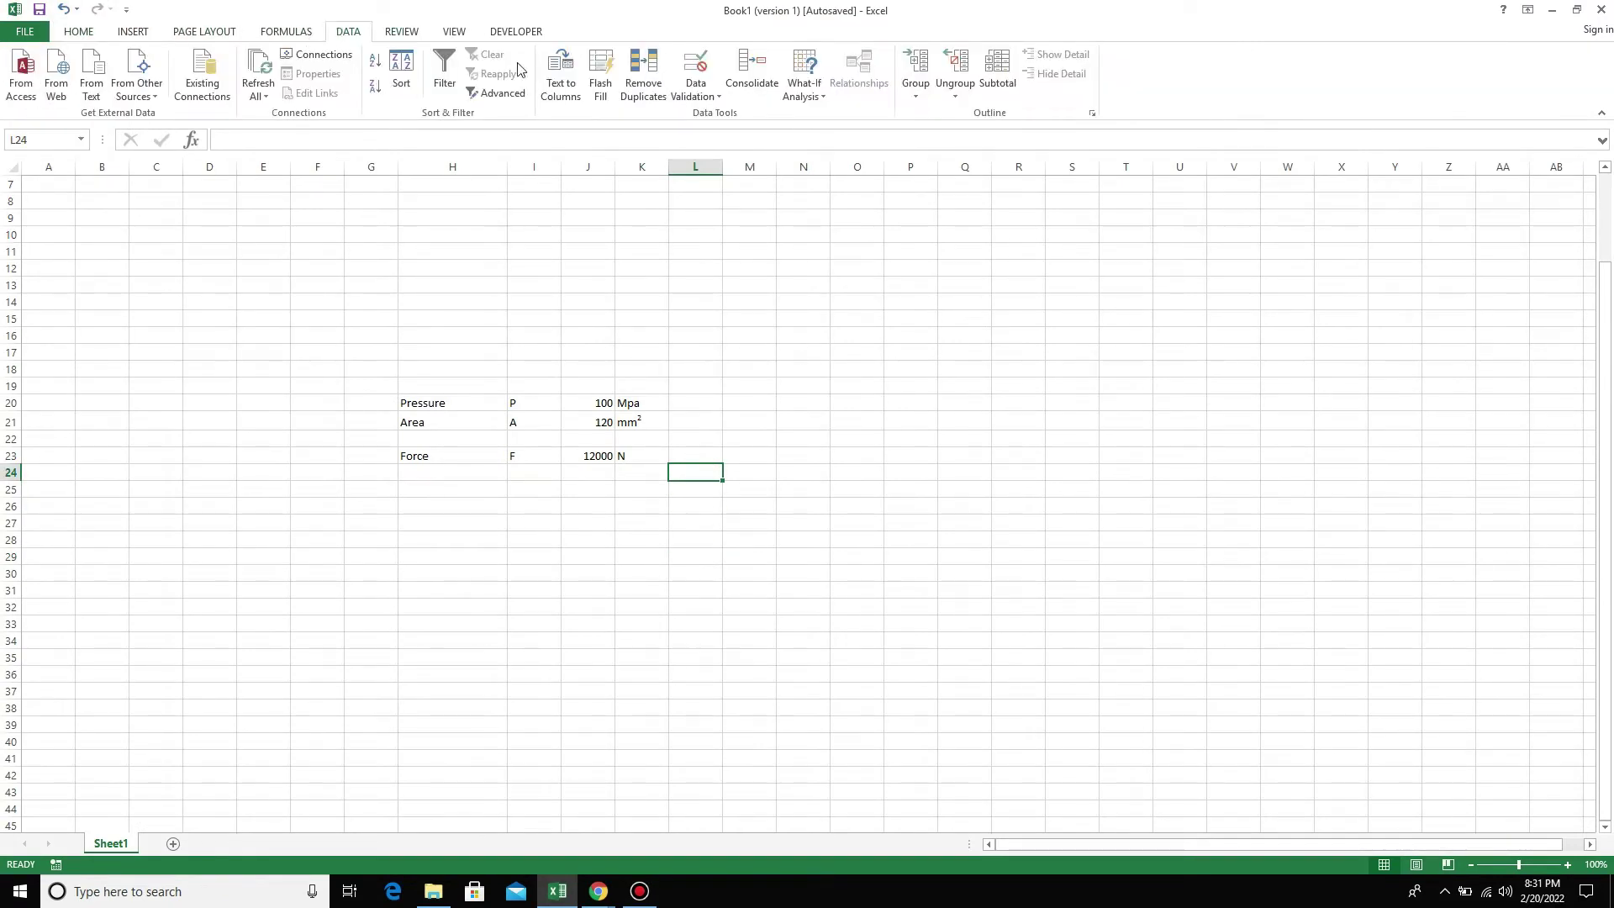
{"action": "left_click", "coordinate": [804, 91]}
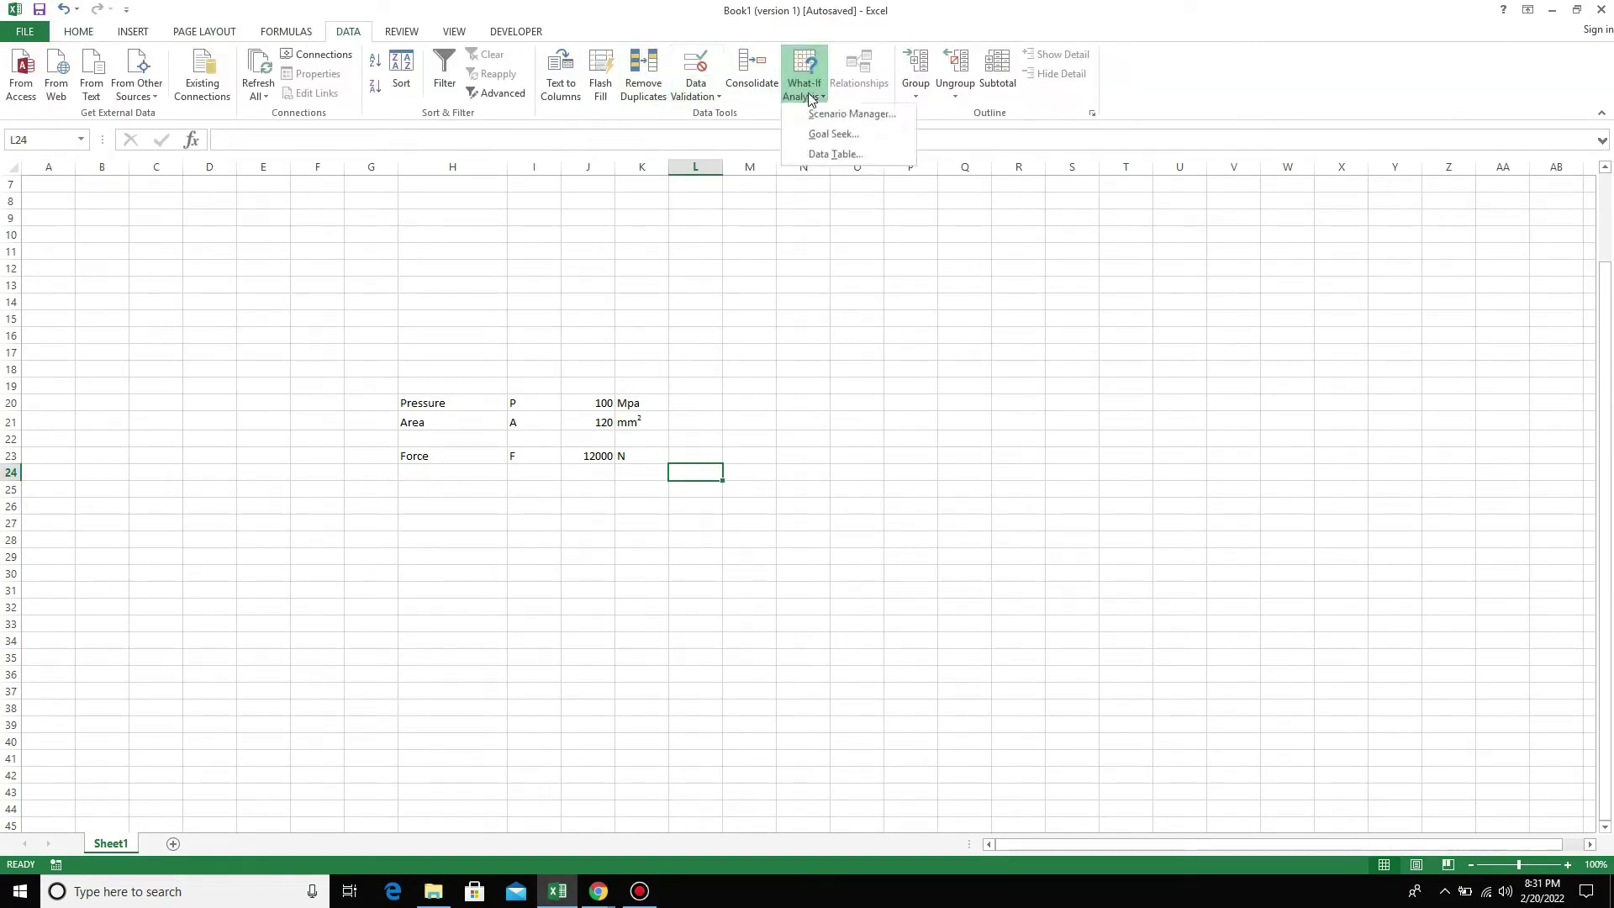
{"action": "left_click", "coordinate": [828, 133]}
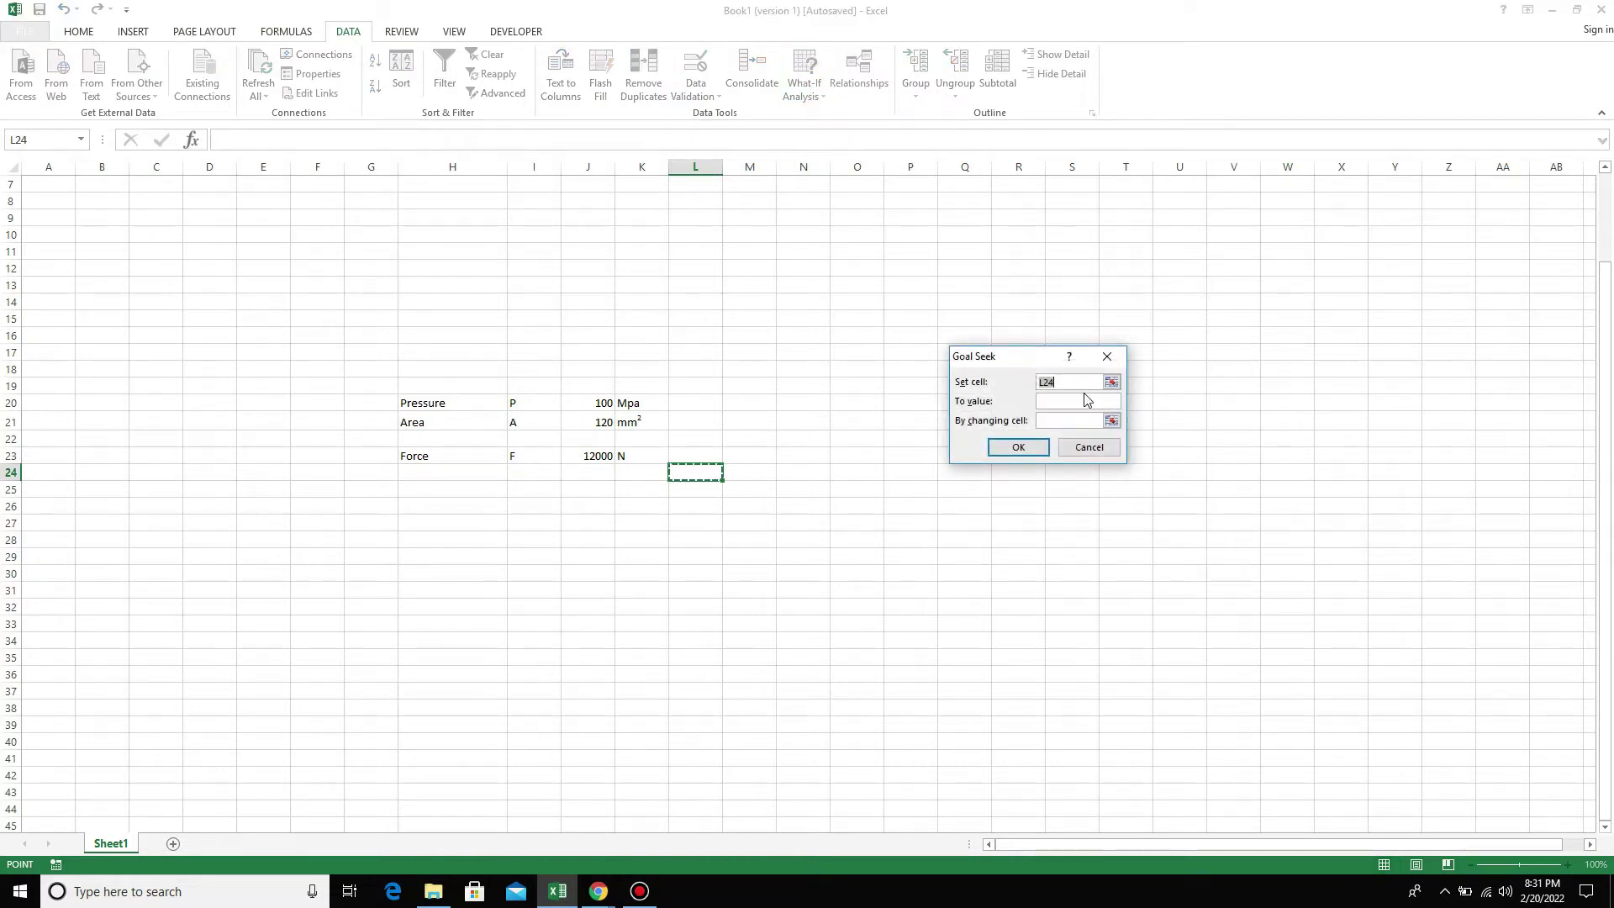
{"action": "left_click", "coordinate": [1110, 382]}
{"action": "left_click", "coordinate": [594, 455]}
{"action": "left_click", "coordinate": [1115, 376]}
{"action": "left_click", "coordinate": [1075, 400]}
Step: Let Goal Seek vary Area in J21 and accept the solved 1.5
{"action": "left_click", "coordinate": [1078, 420]}
{"action": "left_click", "coordinate": [1111, 420]}
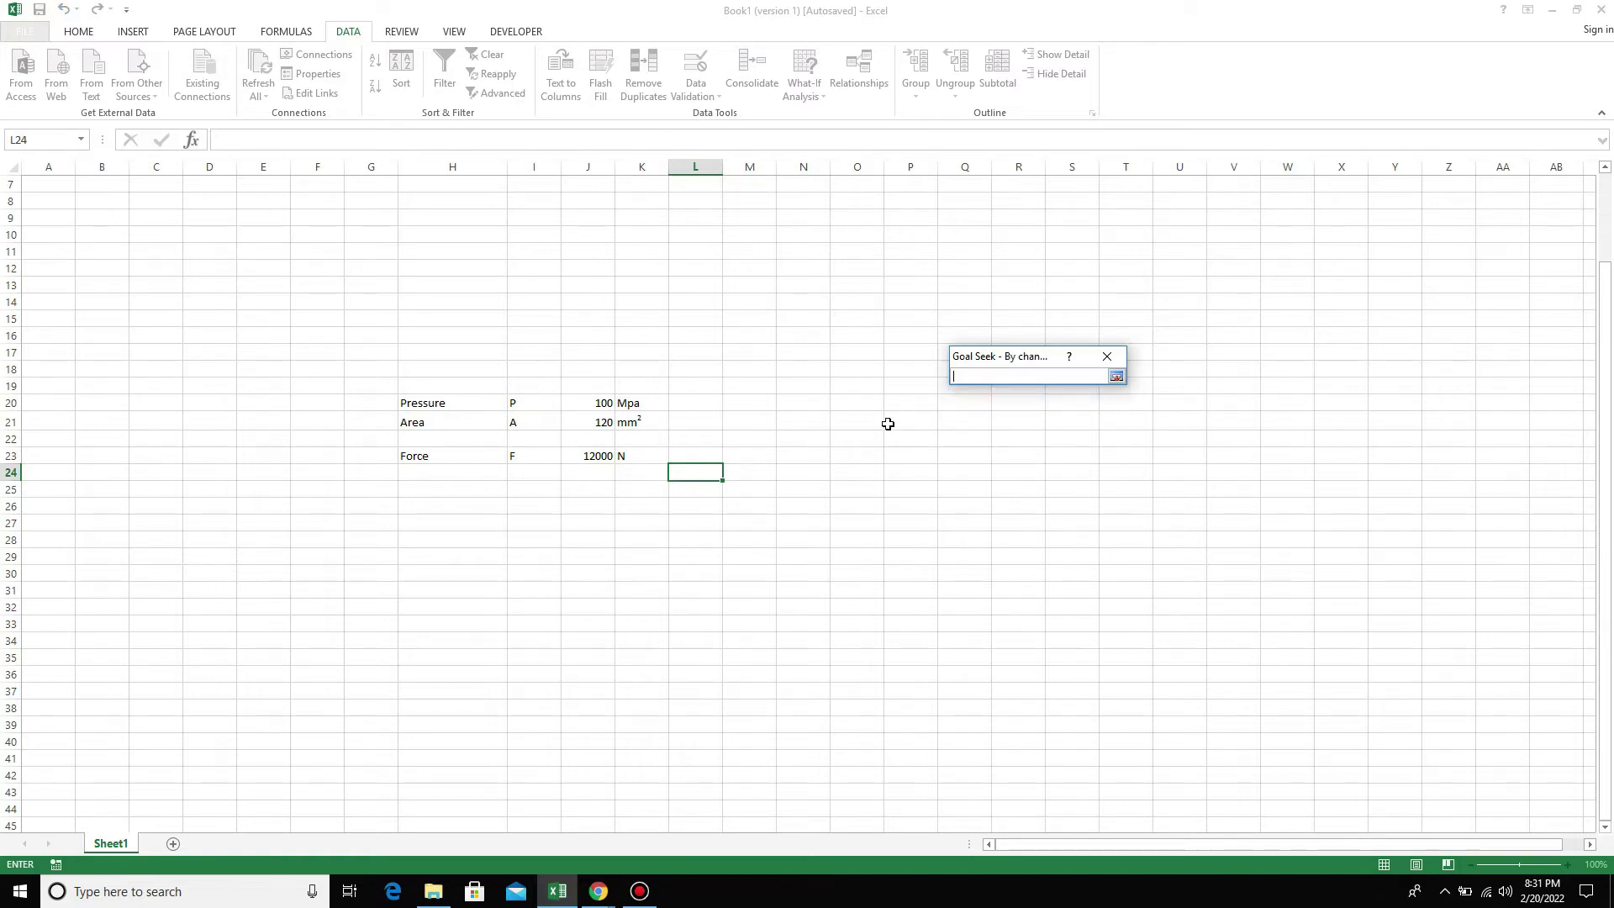
{"action": "left_click", "coordinate": [601, 420]}
{"action": "key", "text": "Return"}
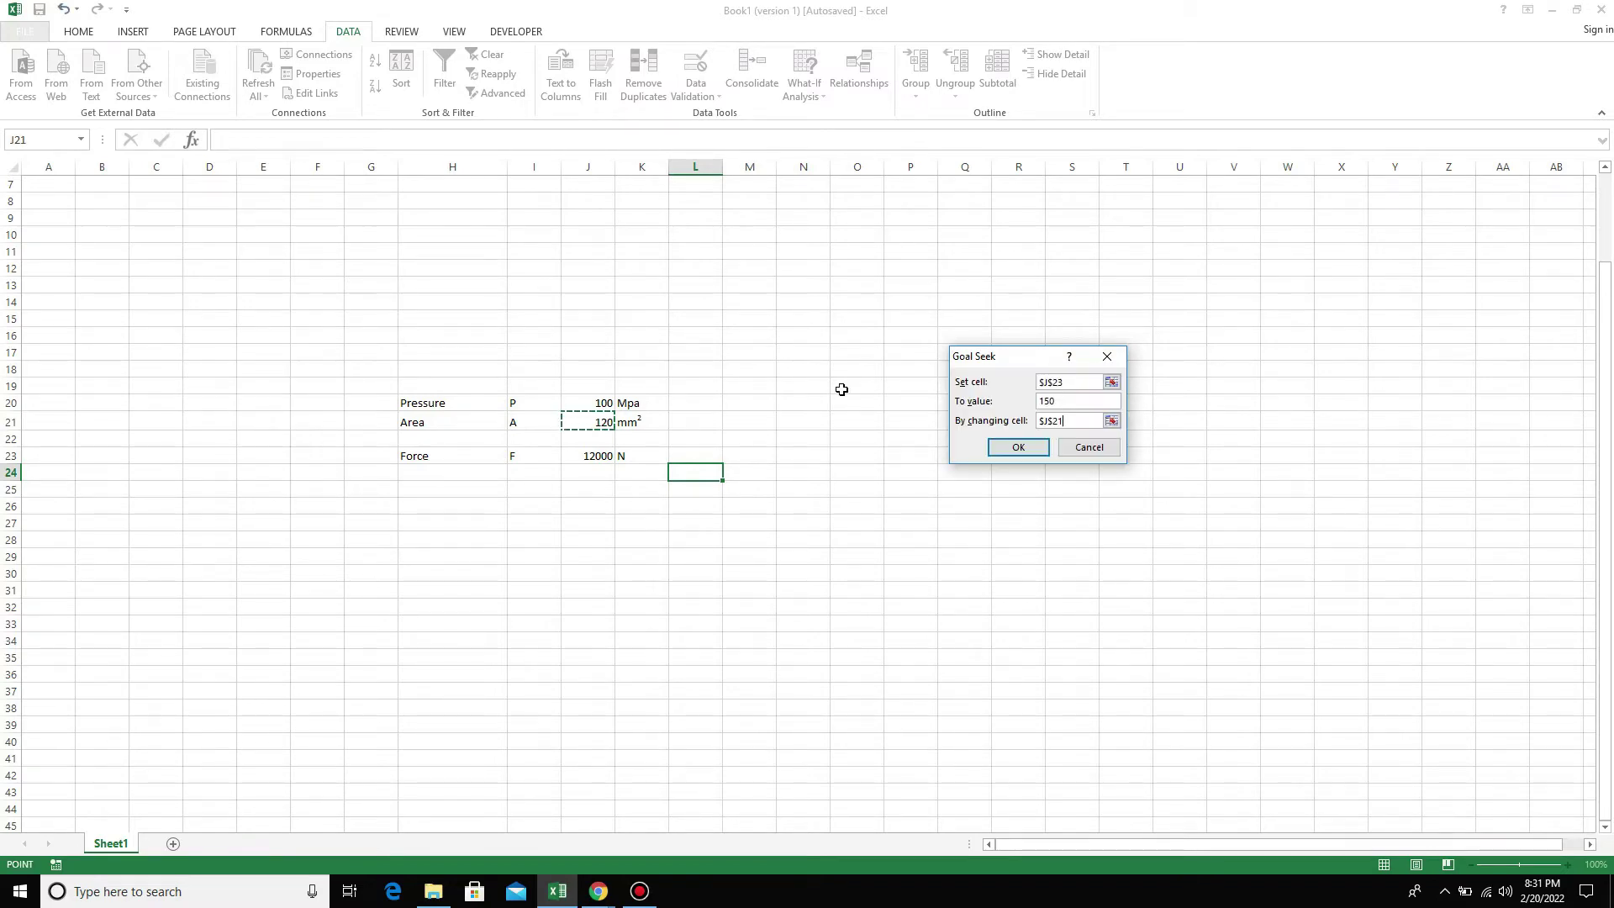
{"action": "left_click", "coordinate": [1019, 447]}
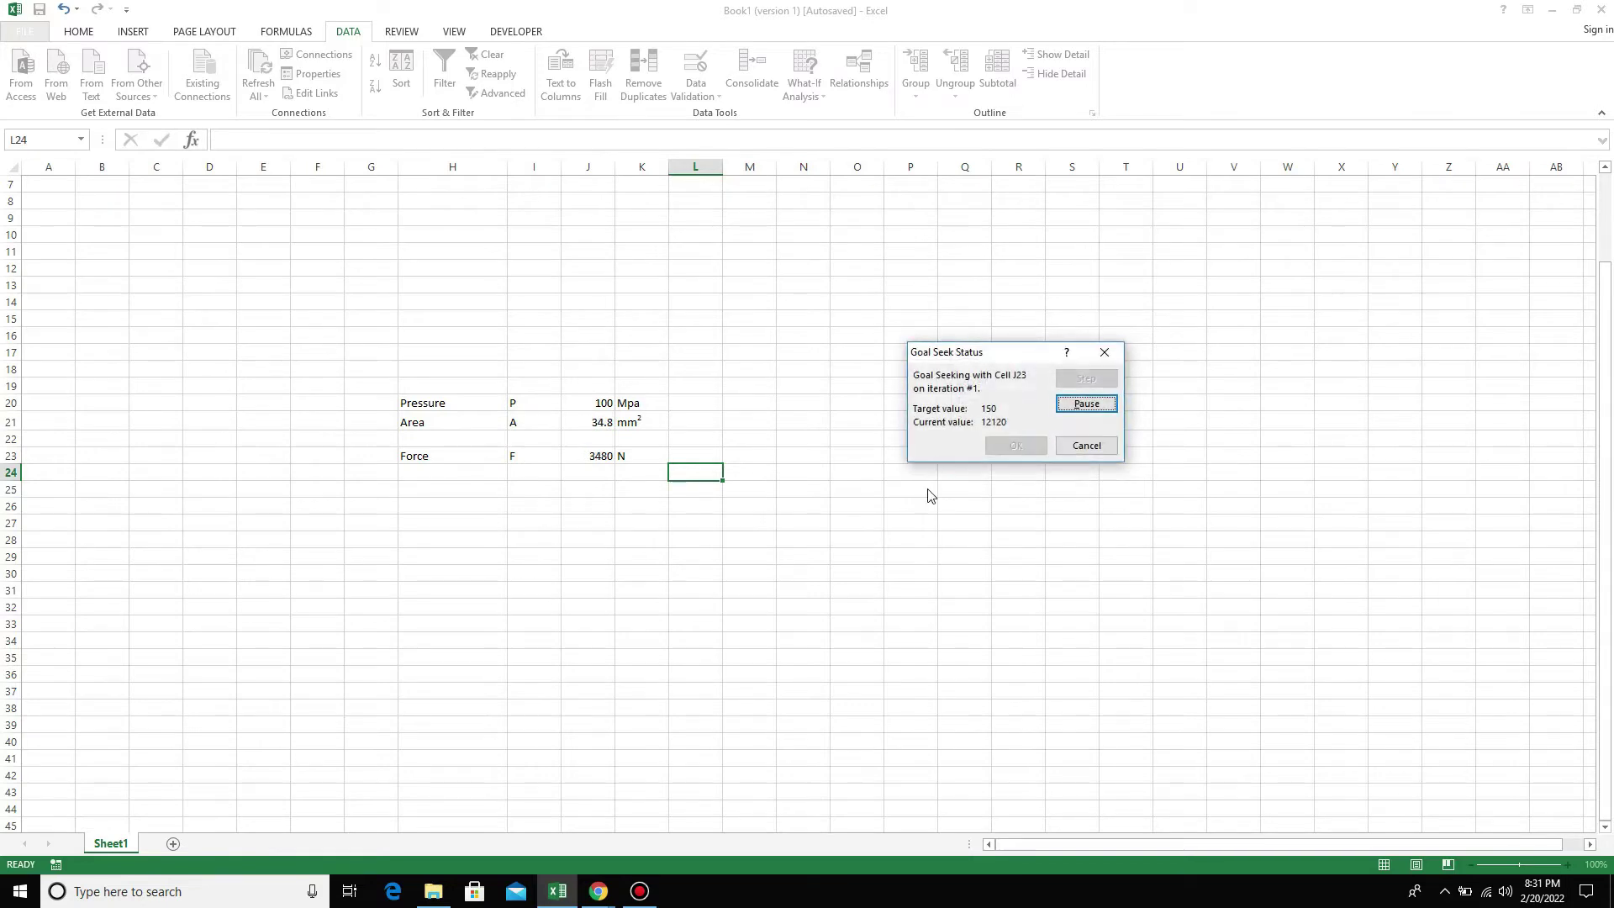
{"action": "left_click", "coordinate": [1015, 445]}
{"action": "left_click", "coordinate": [854, 554]}
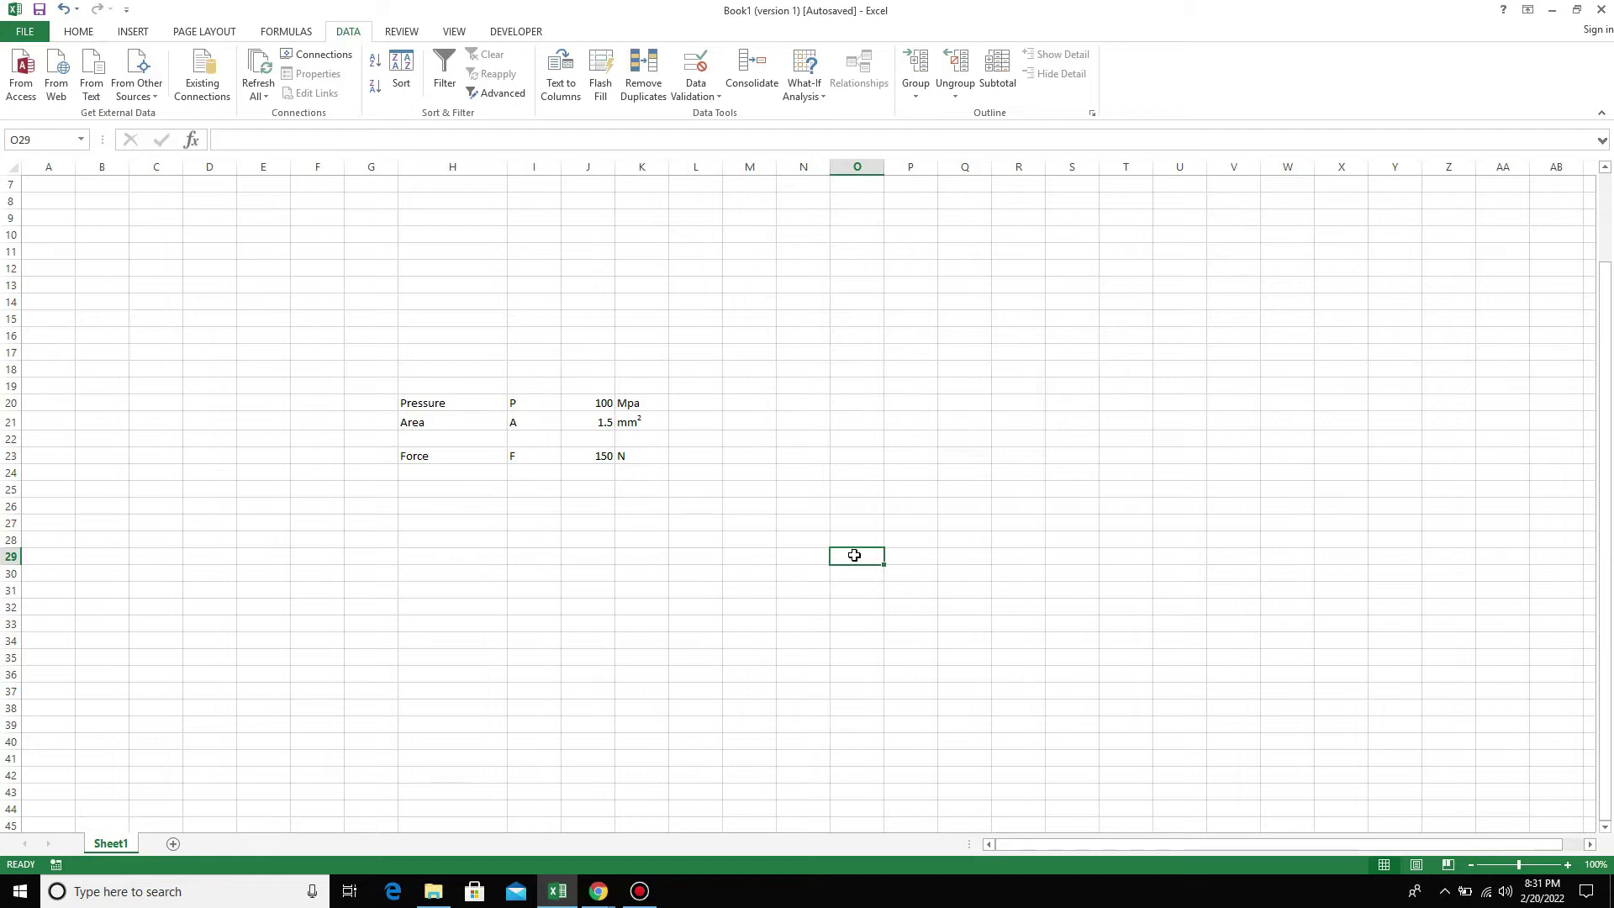
{"action": "left_click", "coordinate": [593, 459]}
Step: Goal Seek J23 to 1500 by changing Pressure J20, accepting the solved 1000
{"action": "left_click", "coordinate": [806, 99]}
{"action": "left_click", "coordinate": [830, 136]}
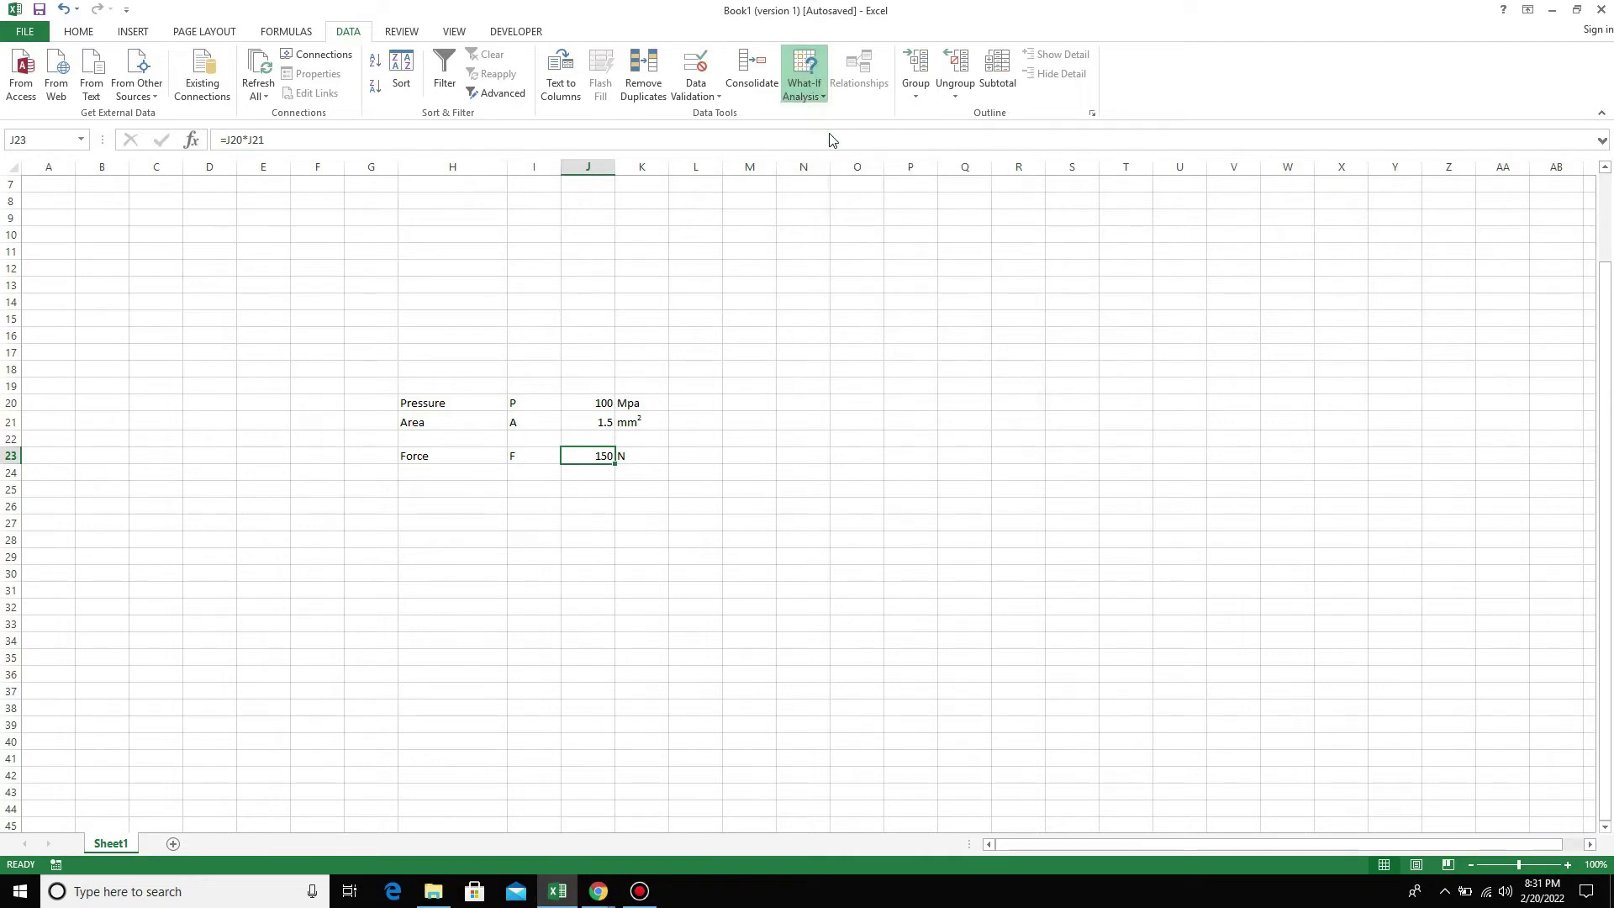
{"action": "left_click", "coordinate": [1067, 402]}
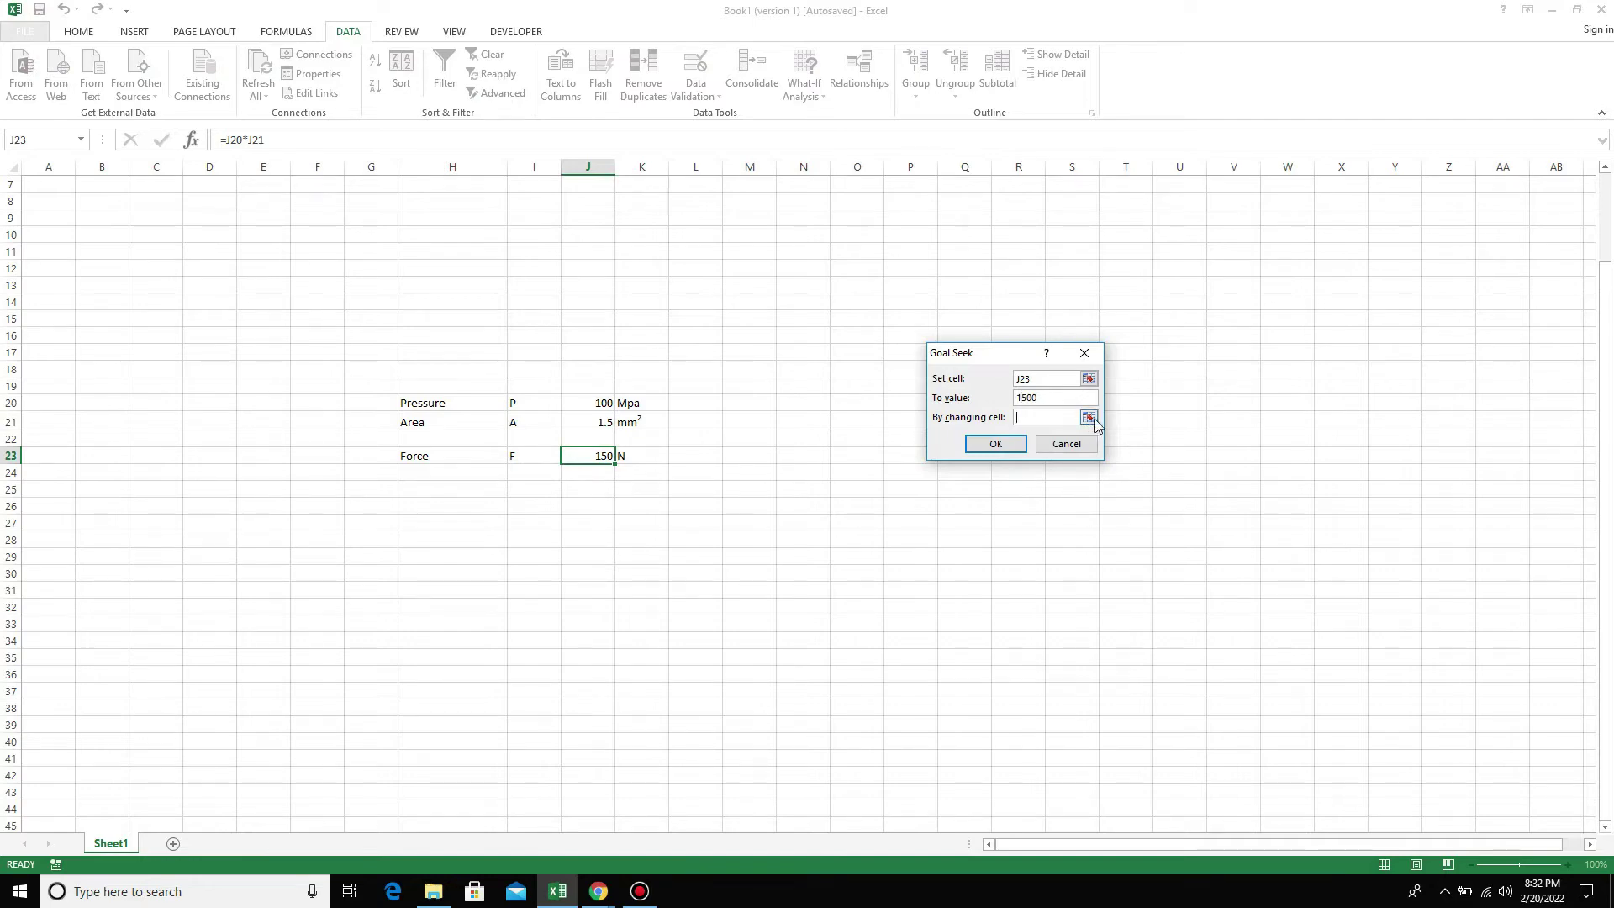
{"action": "left_click", "coordinate": [1088, 417]}
{"action": "left_click", "coordinate": [601, 404]}
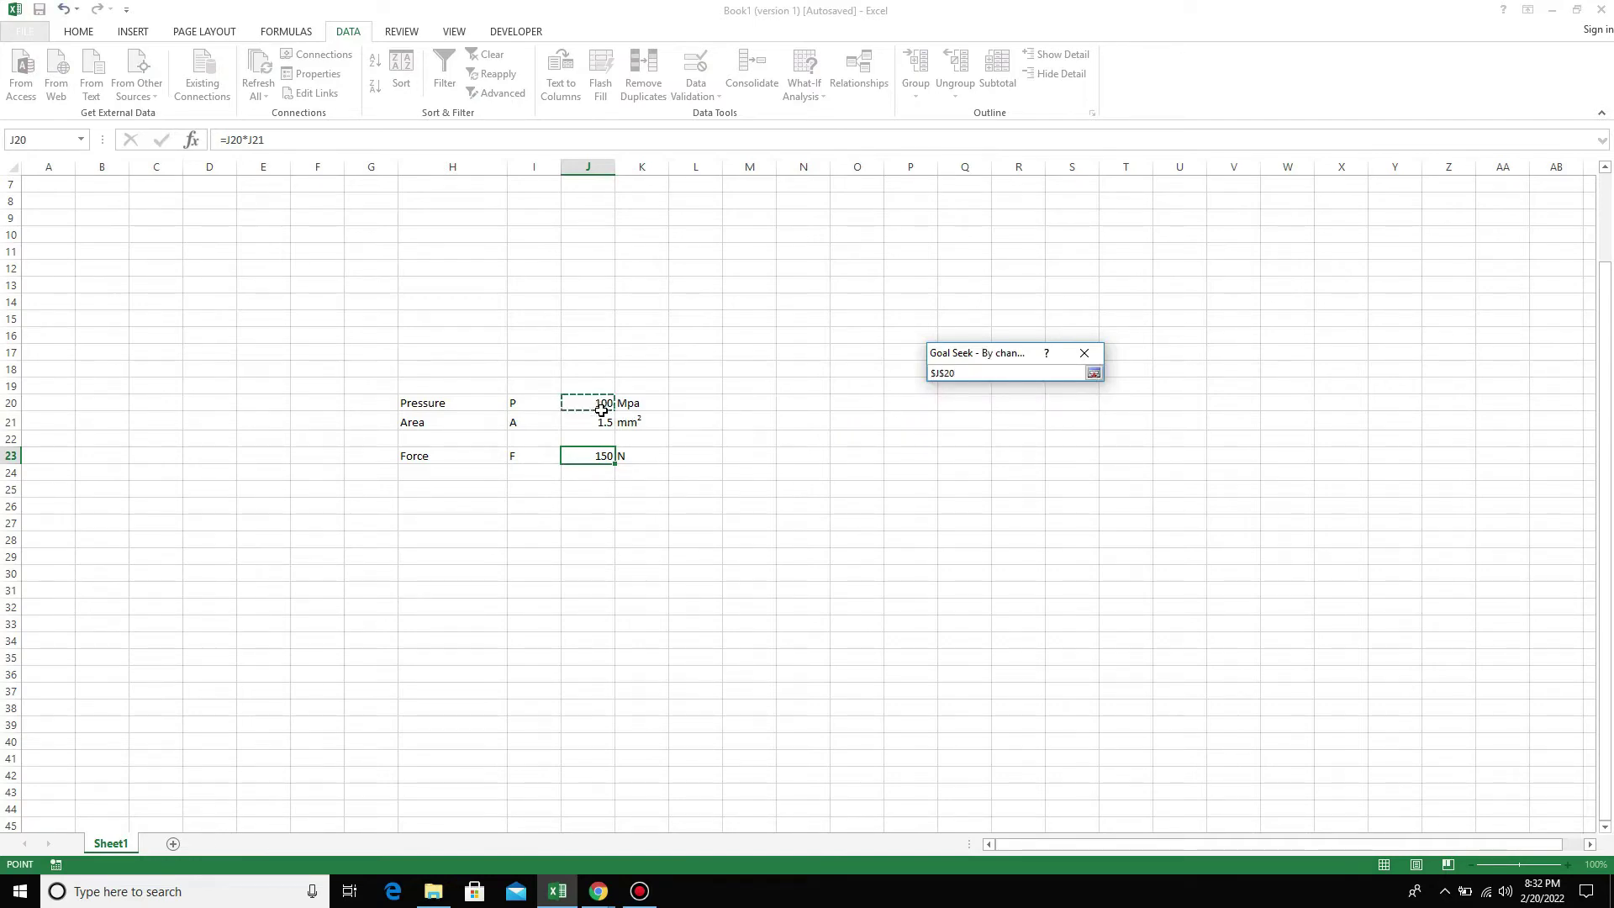
{"action": "key", "text": "Return"}
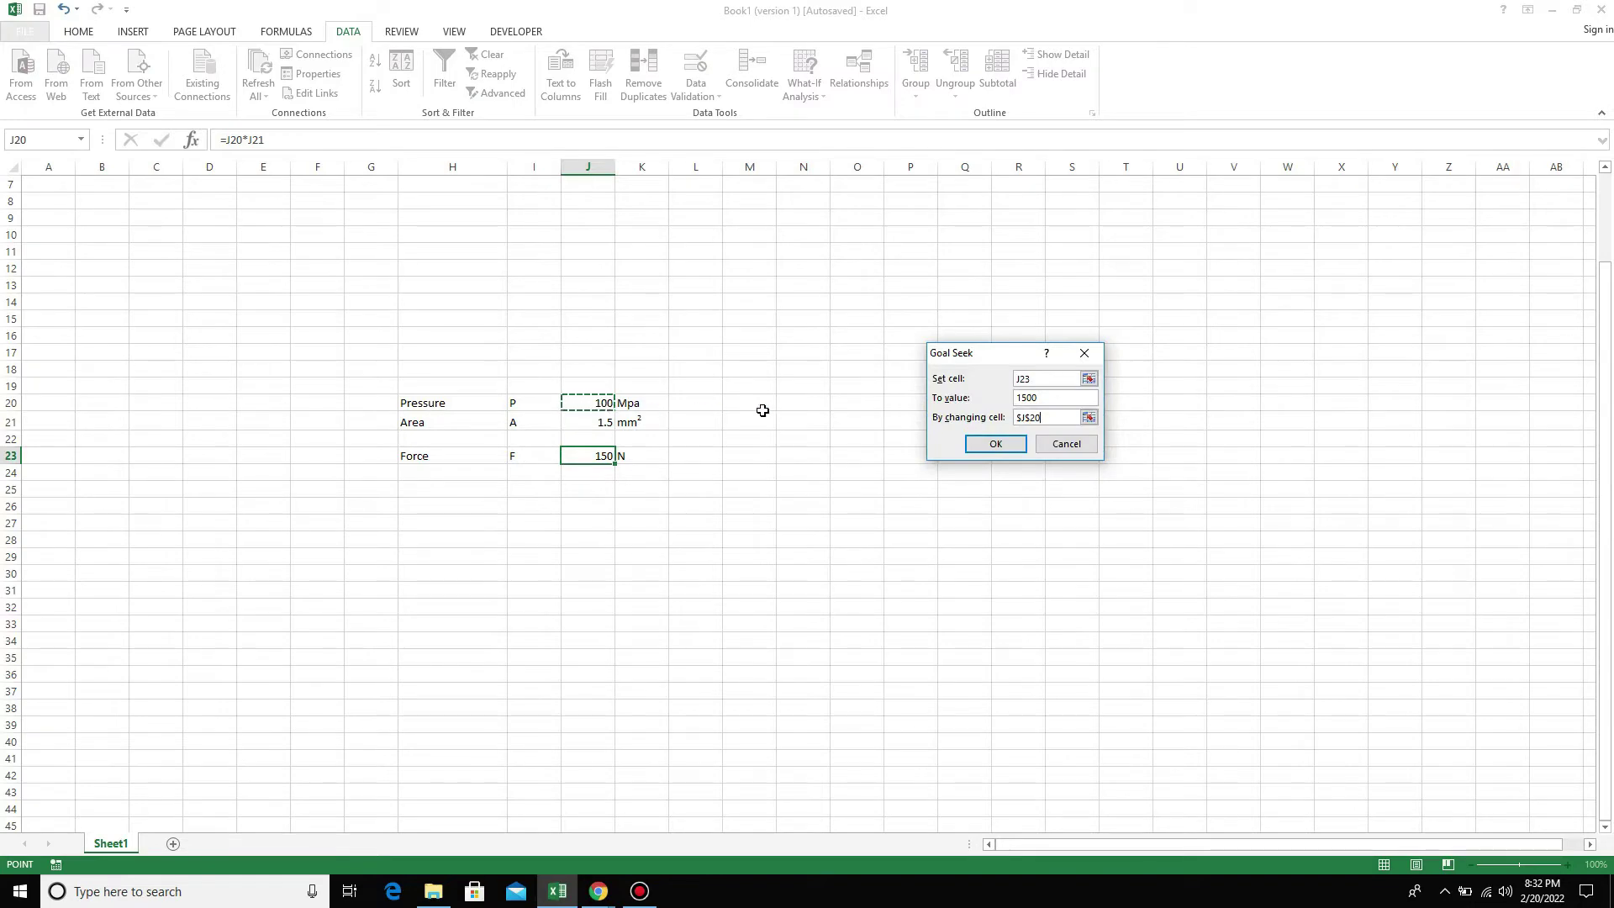
{"action": "left_click", "coordinate": [996, 444]}
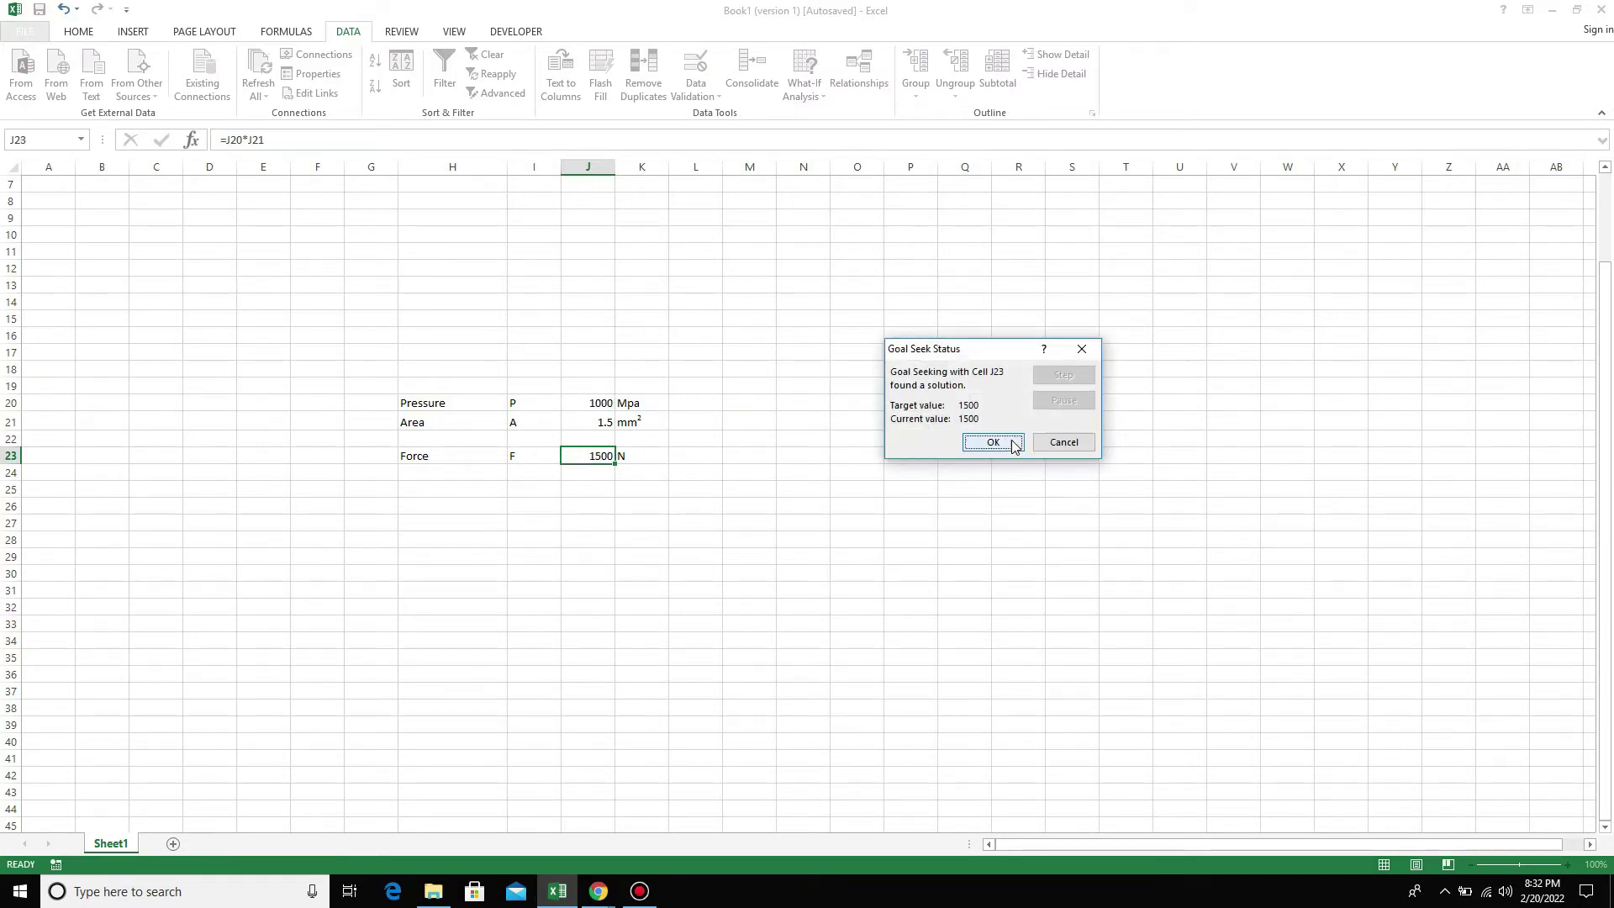
{"action": "left_click", "coordinate": [995, 444]}
Step: Review the Force formula in J23 and the Area value in J21
{"action": "left_click", "coordinate": [627, 556]}
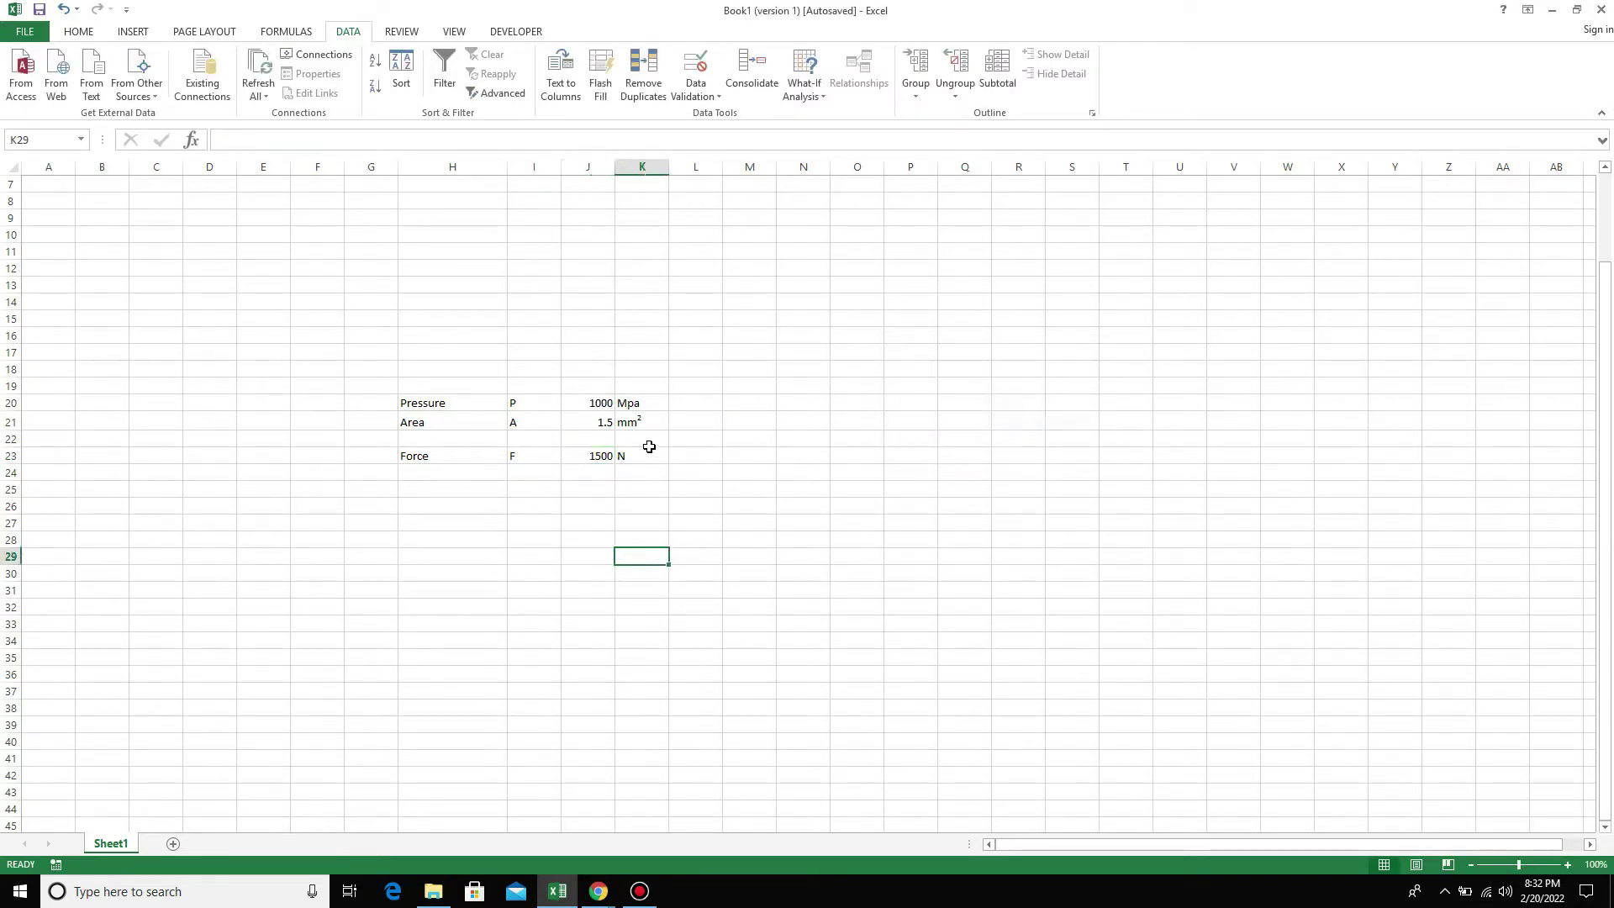
{"action": "left_click", "coordinate": [671, 458]}
{"action": "left_click", "coordinate": [595, 456]}
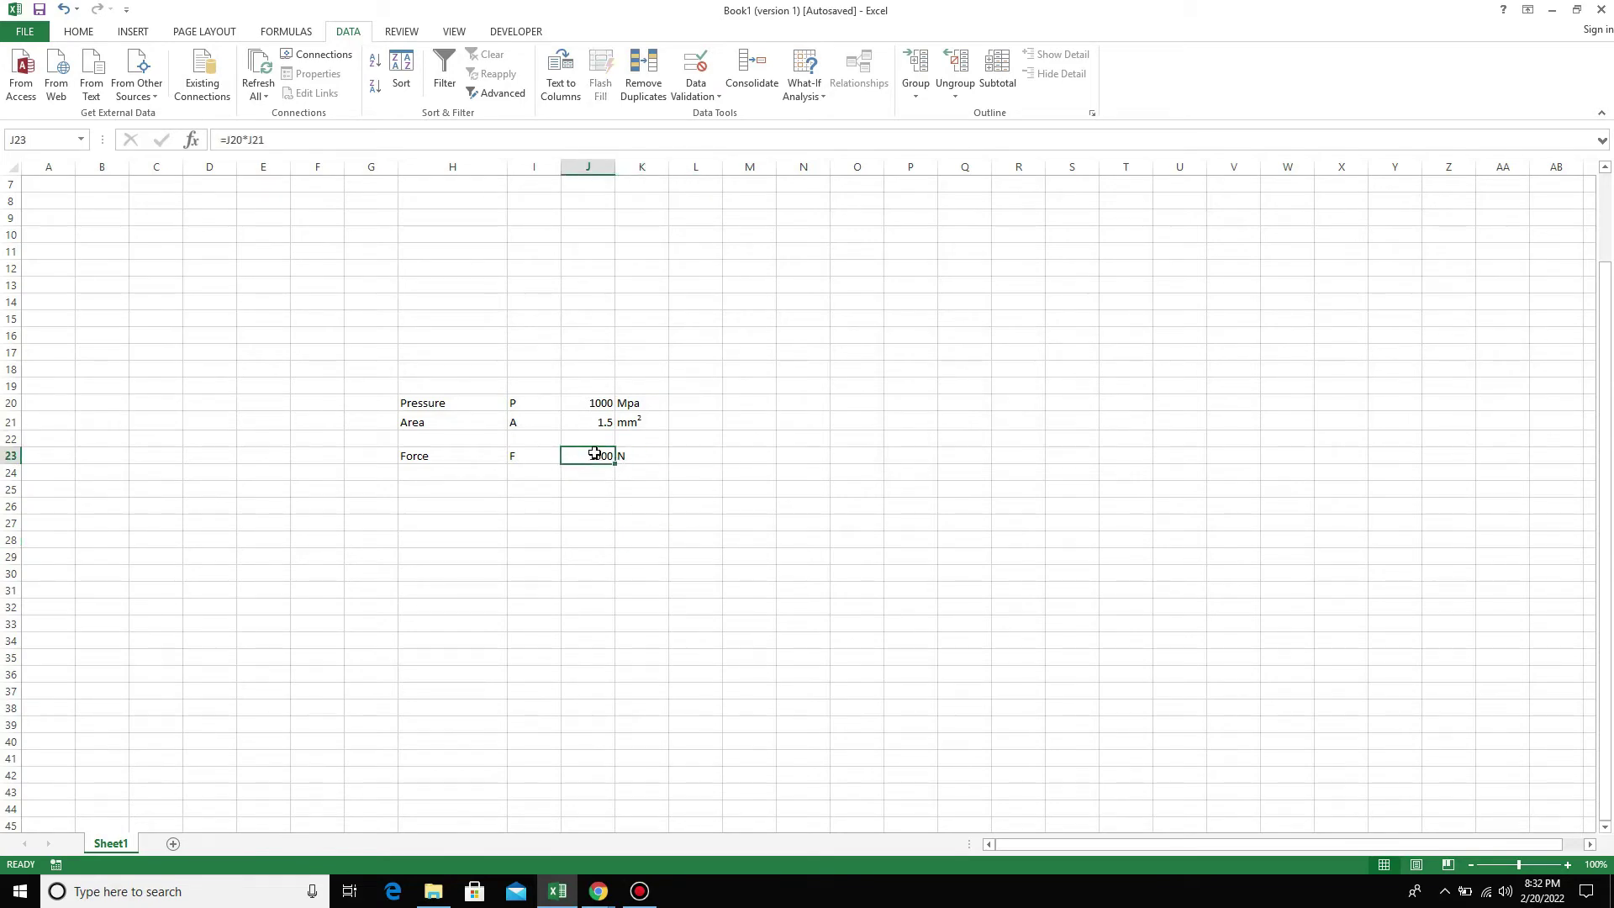
{"action": "left_click", "coordinate": [591, 418]}
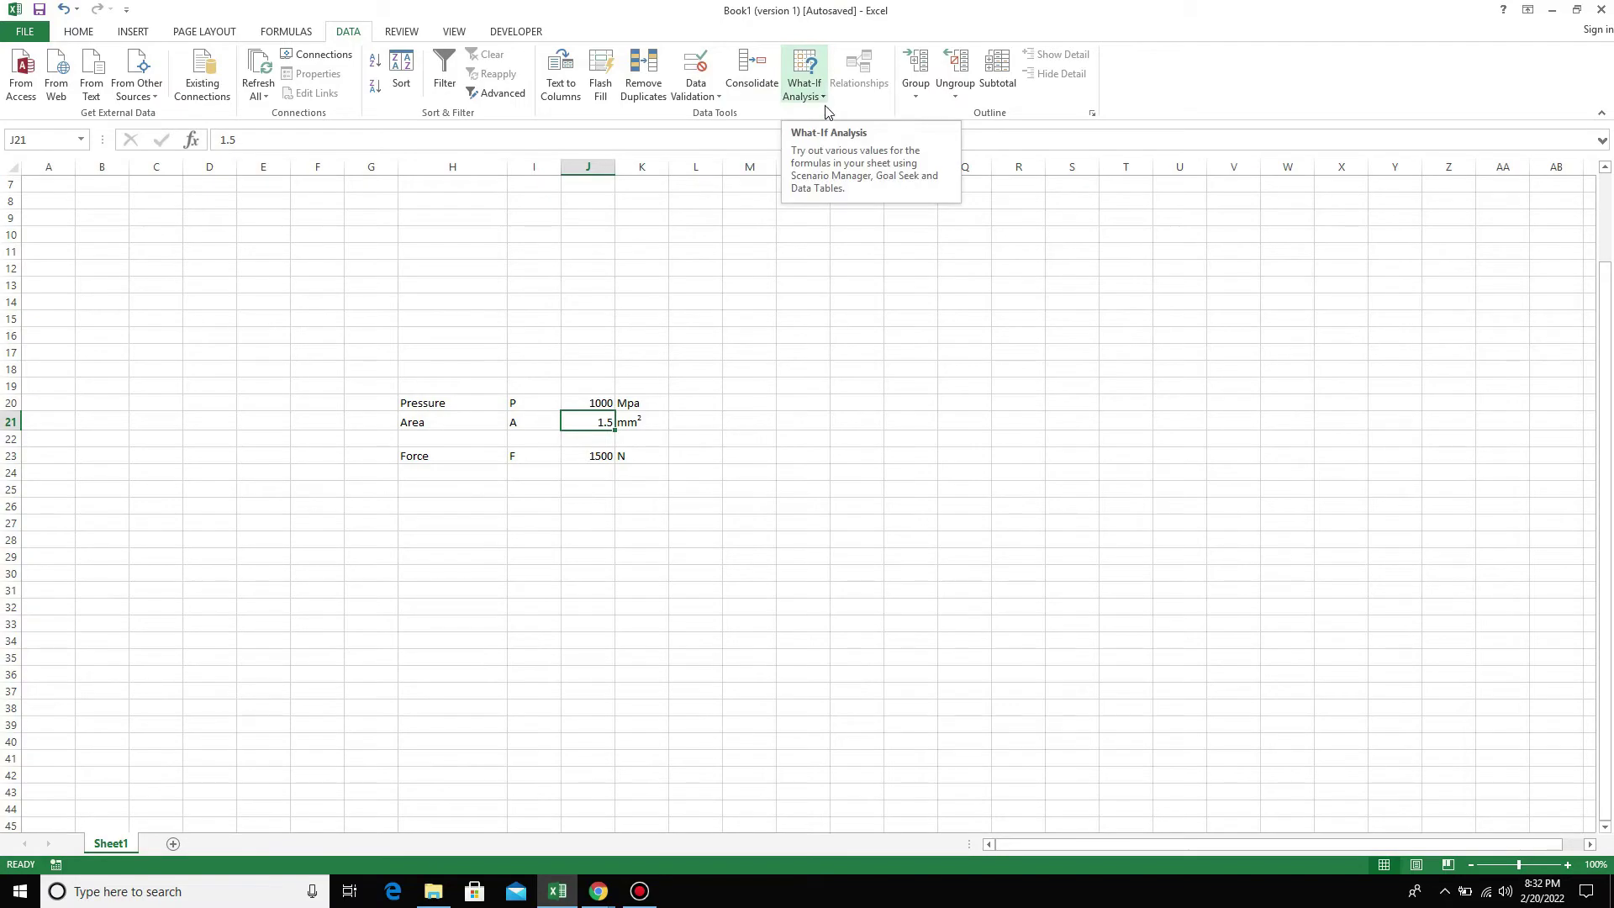
Step: Apply List validation to J20 with source 100,500,1000,5000,25687
{"action": "left_click", "coordinate": [901, 489]}
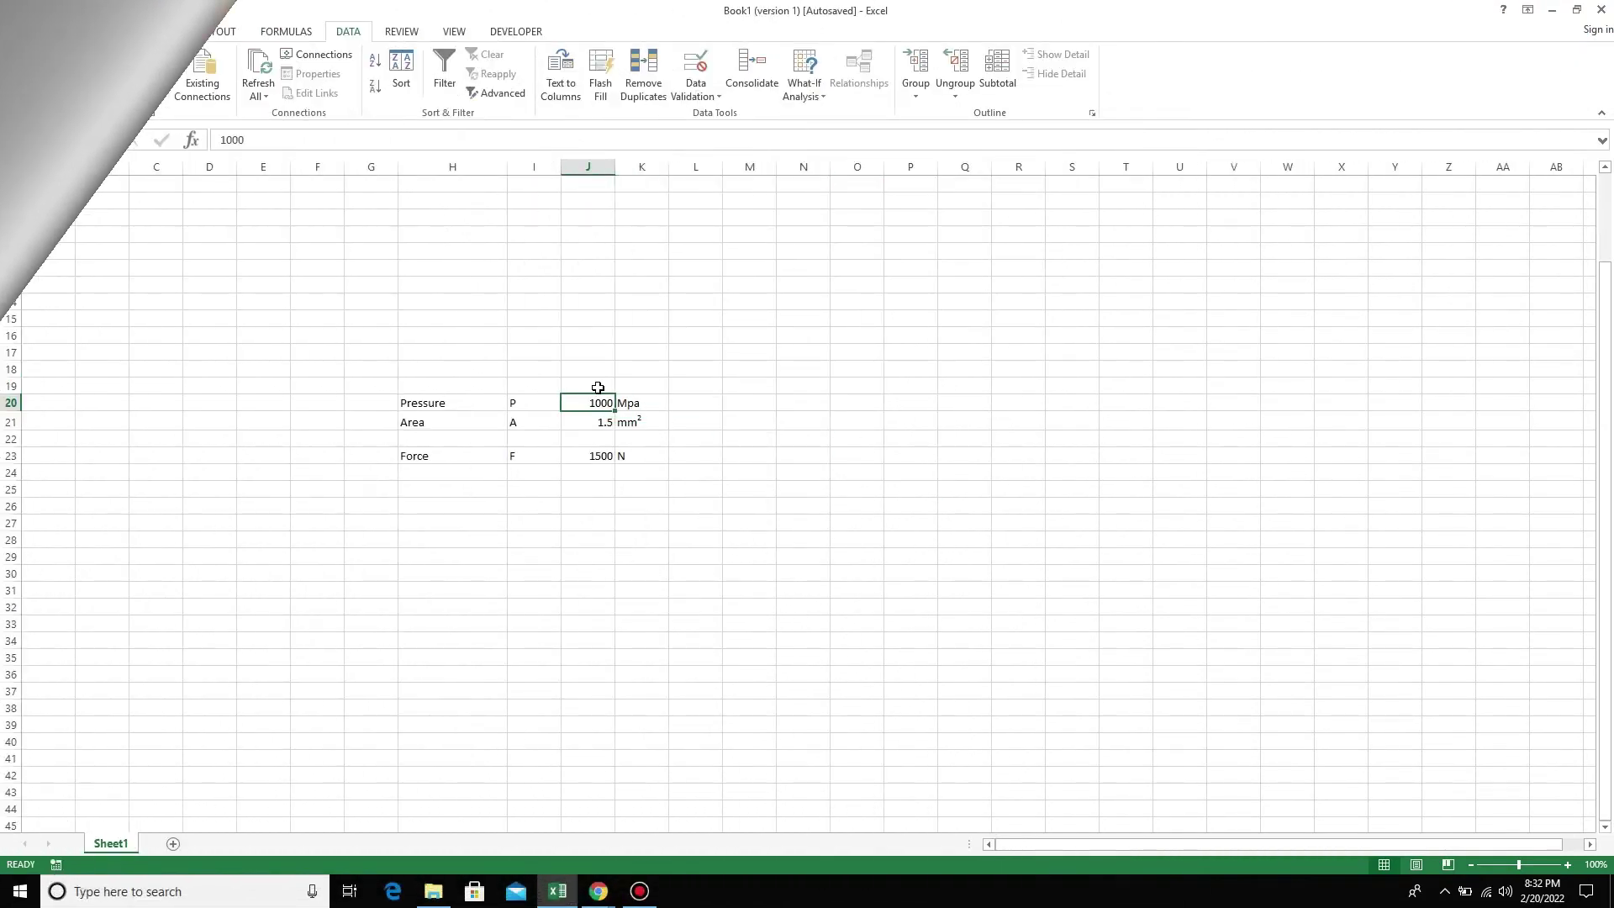
{"action": "left_click", "coordinate": [709, 96]}
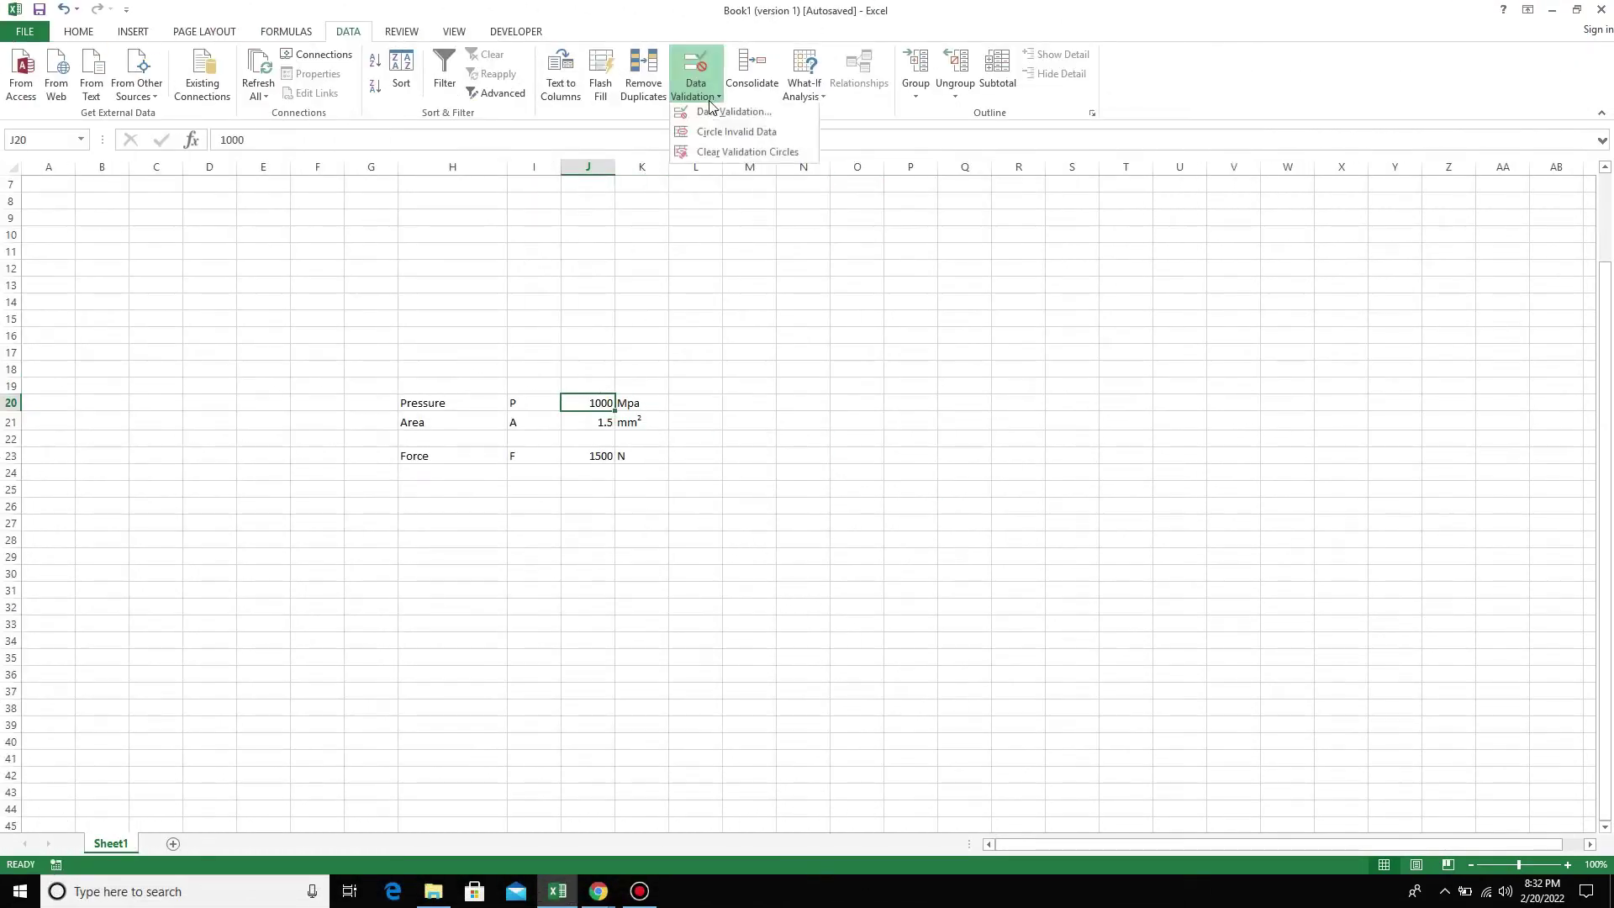
{"action": "left_click", "coordinate": [717, 115]}
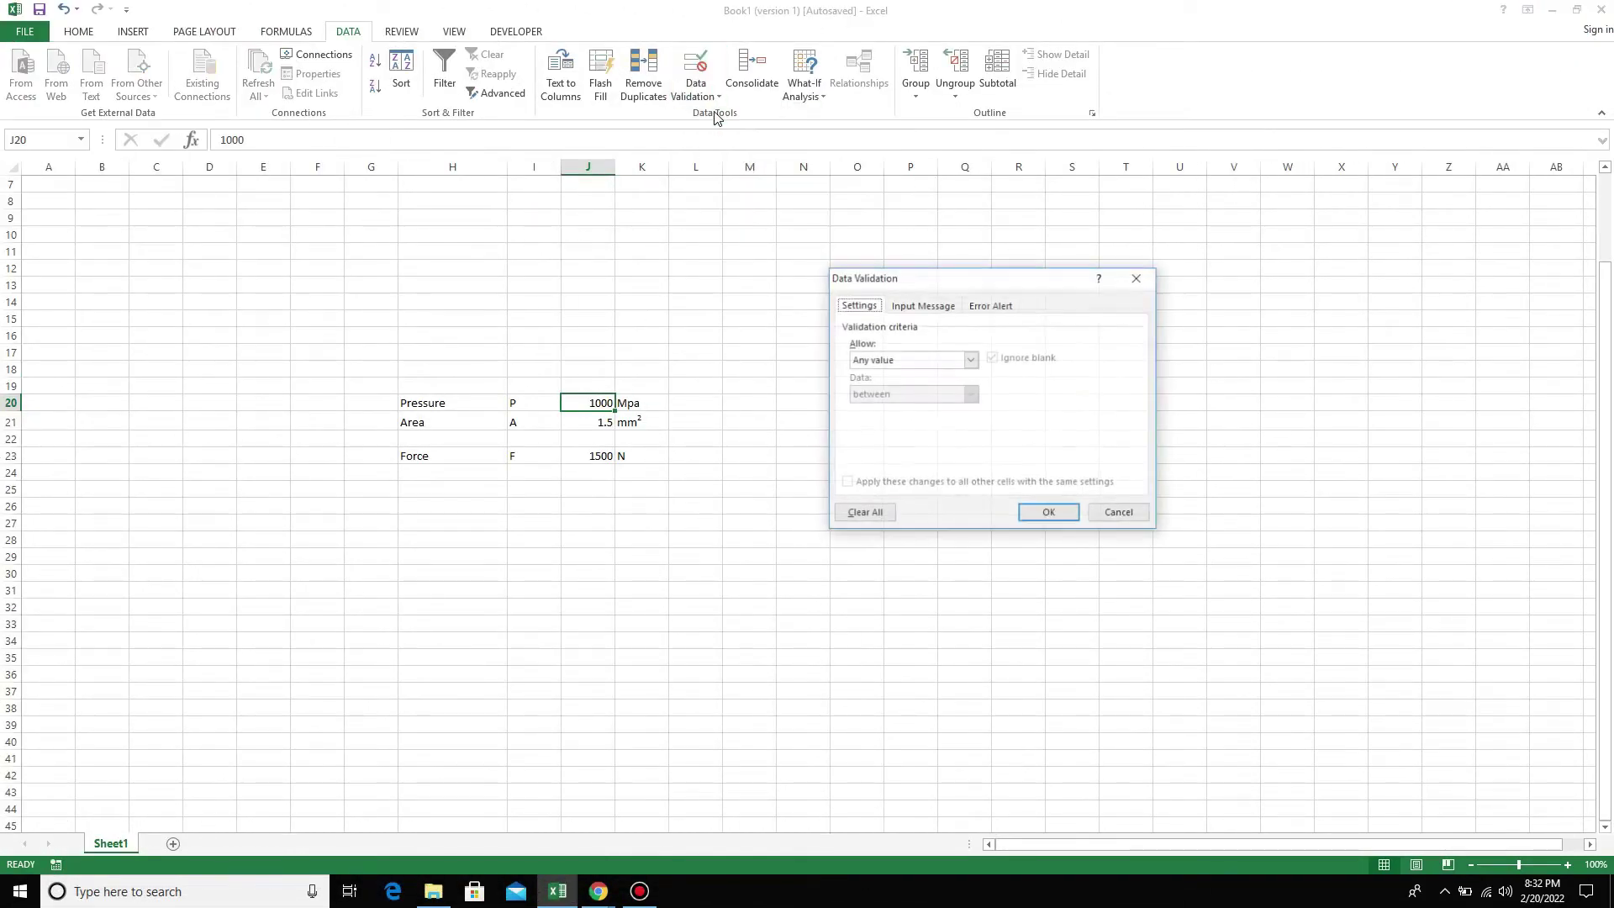
{"action": "left_click", "coordinate": [970, 361]}
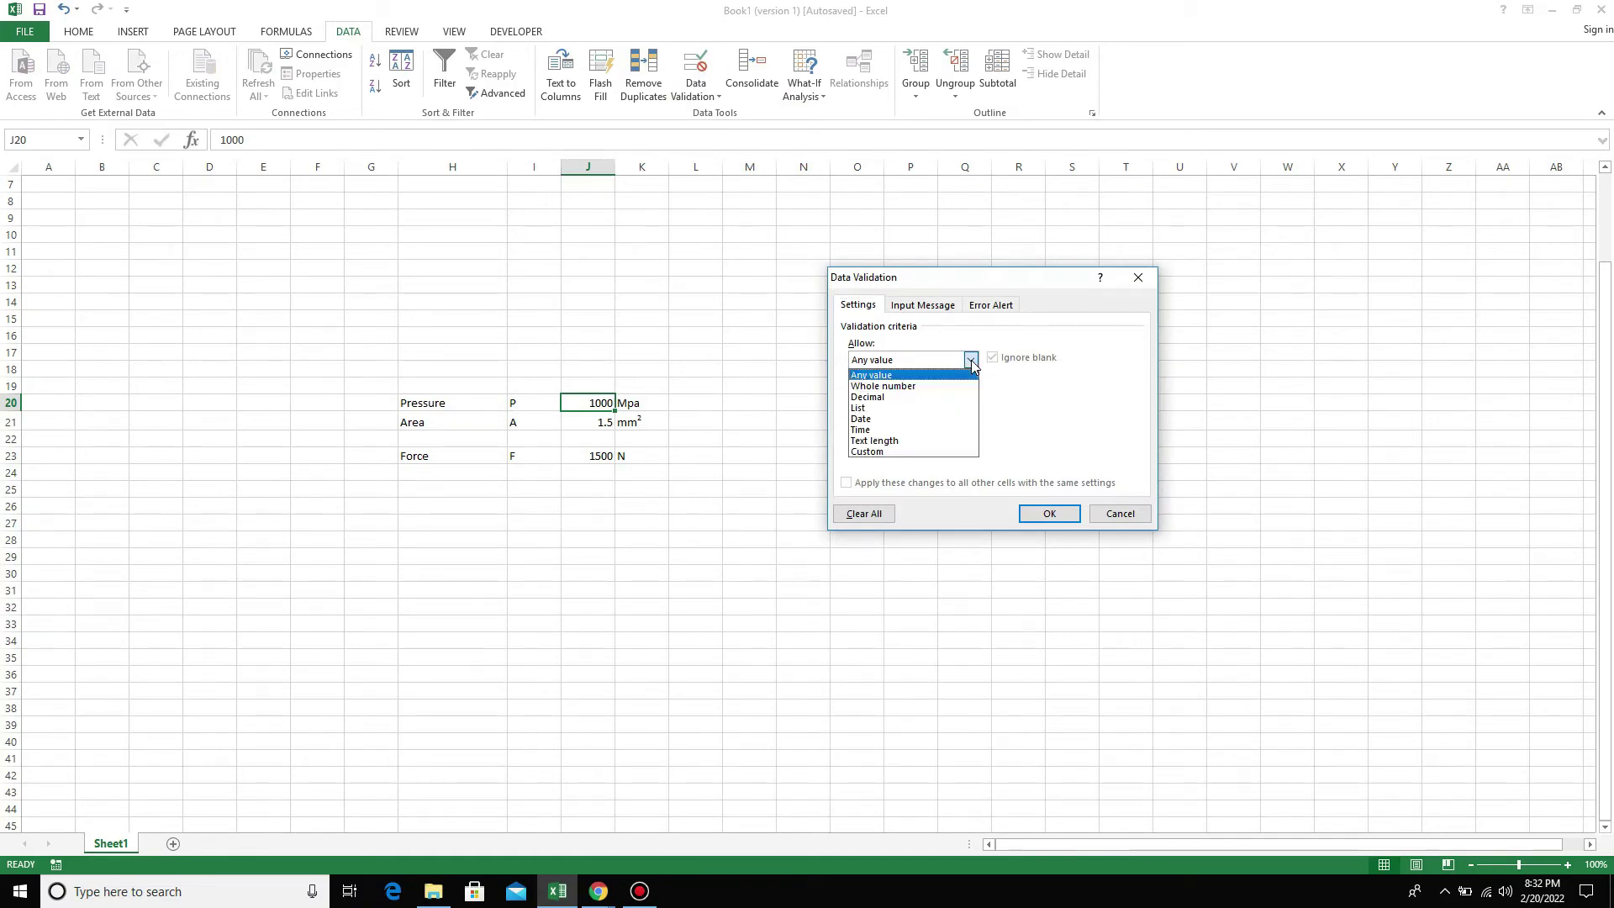
{"action": "left_click", "coordinate": [925, 408]}
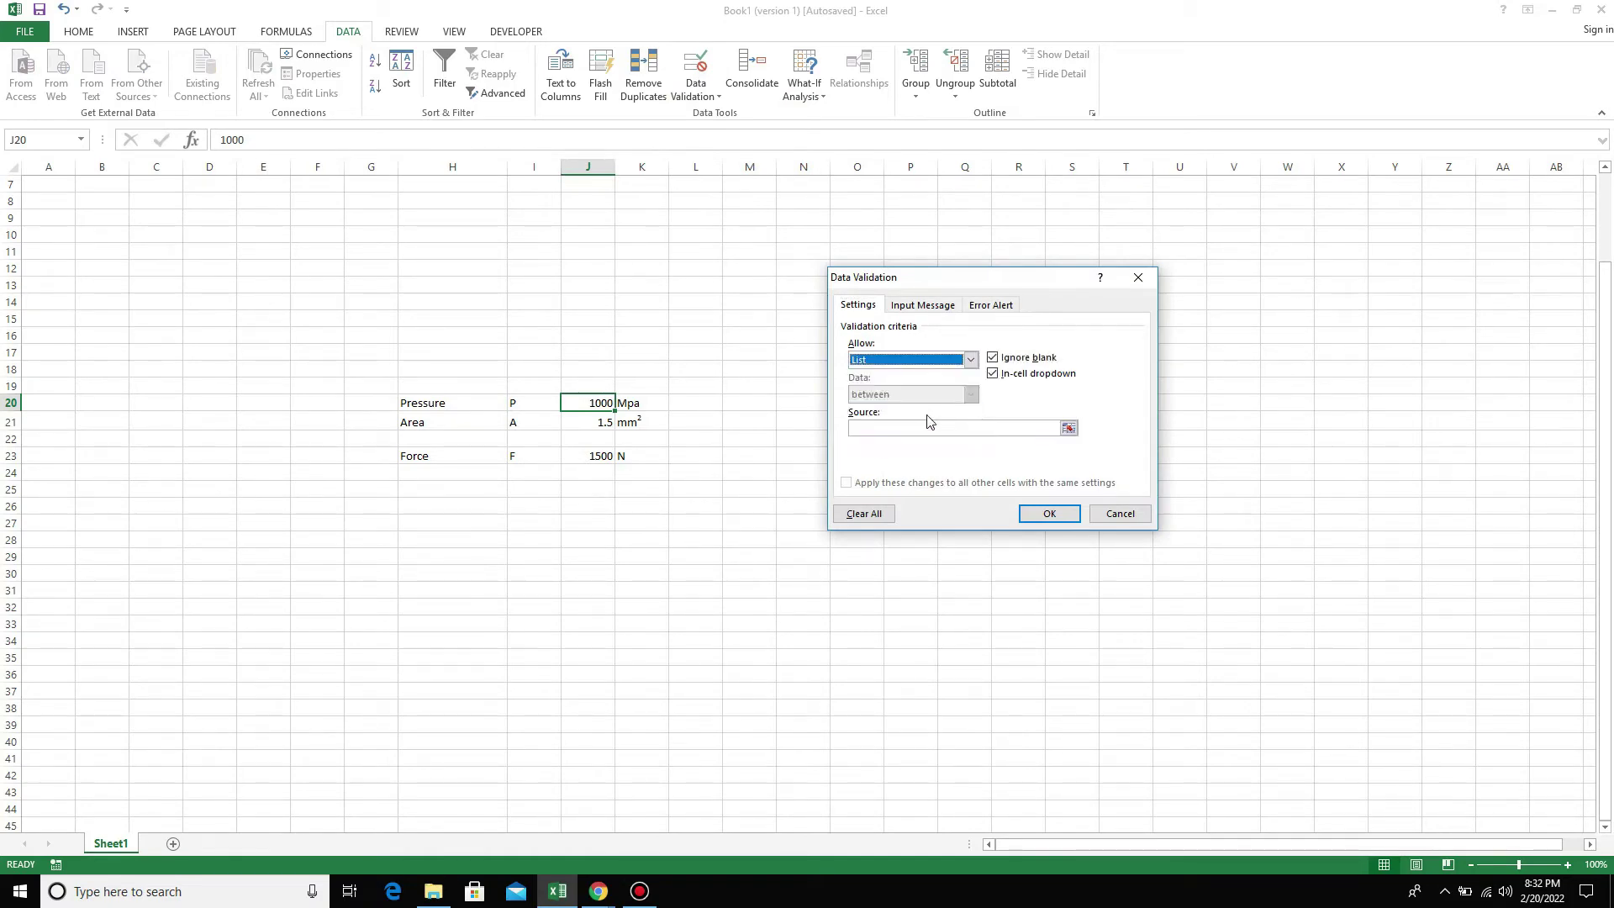
{"action": "left_click", "coordinate": [925, 426]}
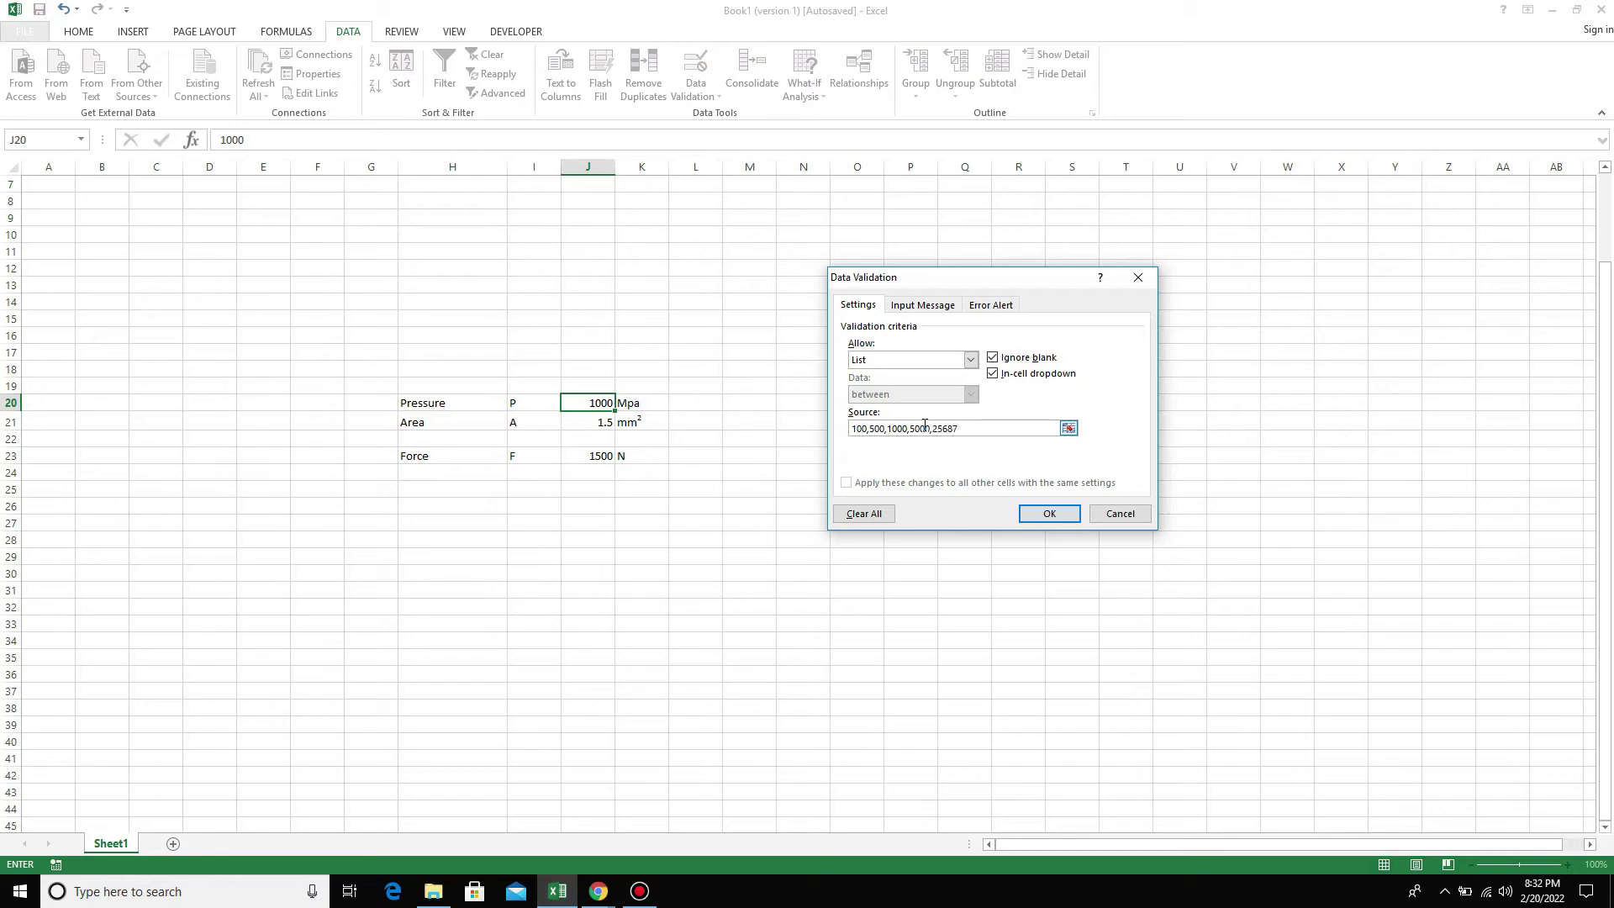
{"action": "left_click", "coordinate": [1049, 514]}
{"action": "left_click", "coordinate": [803, 589]}
{"action": "left_click", "coordinate": [599, 404]}
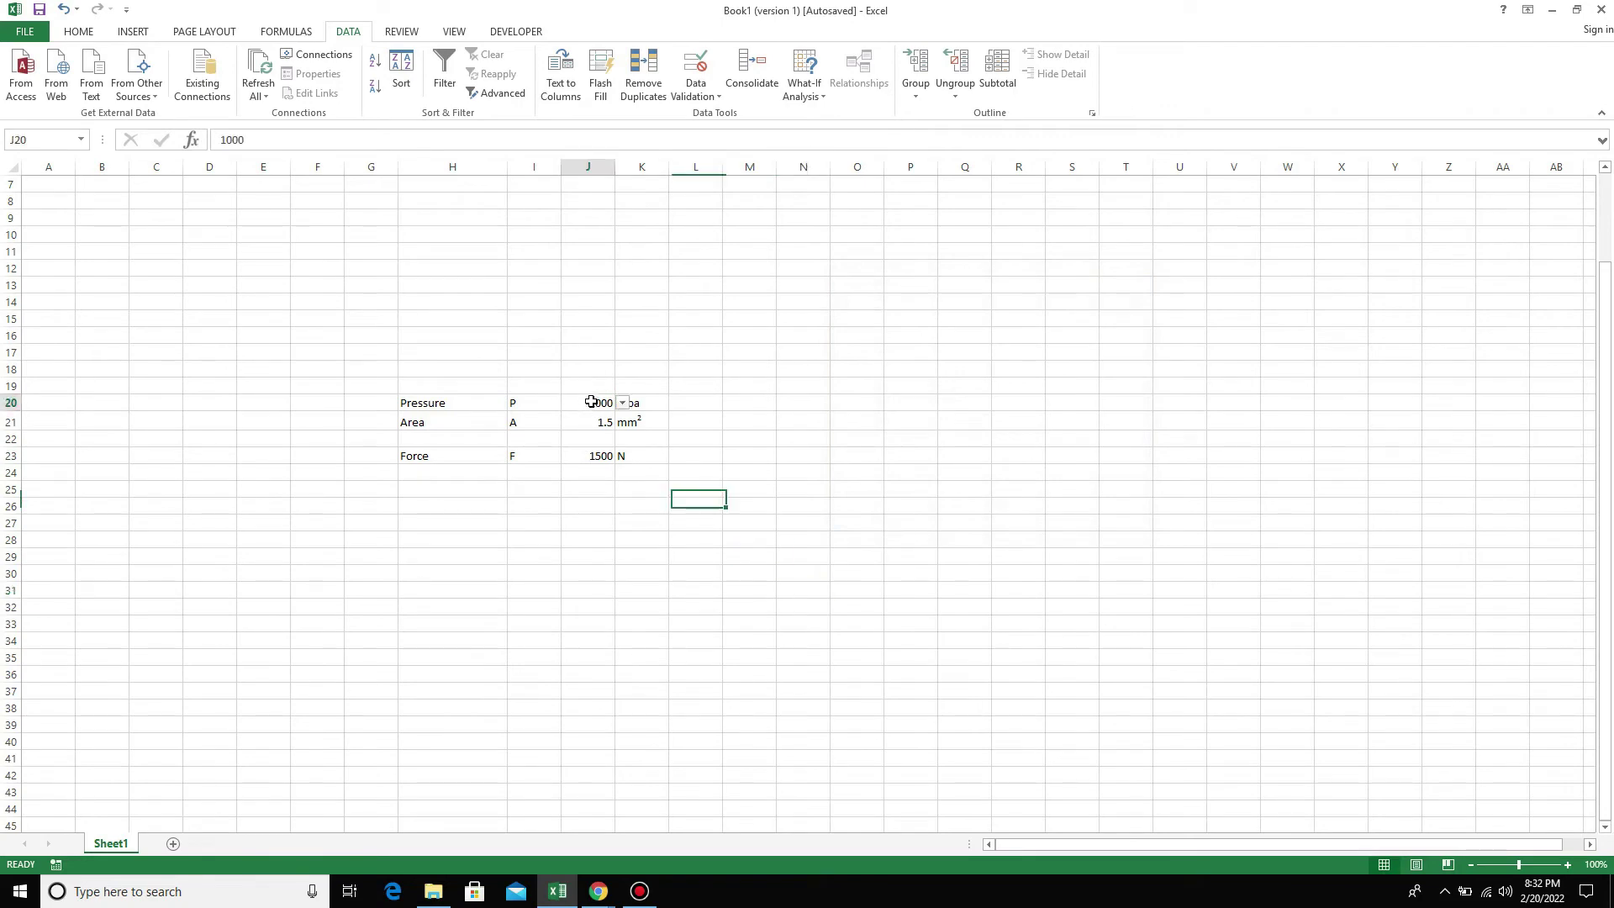
Step: Pick 5000, then 500, then 100 from J20's dropdown list
{"action": "left_click", "coordinate": [622, 404]}
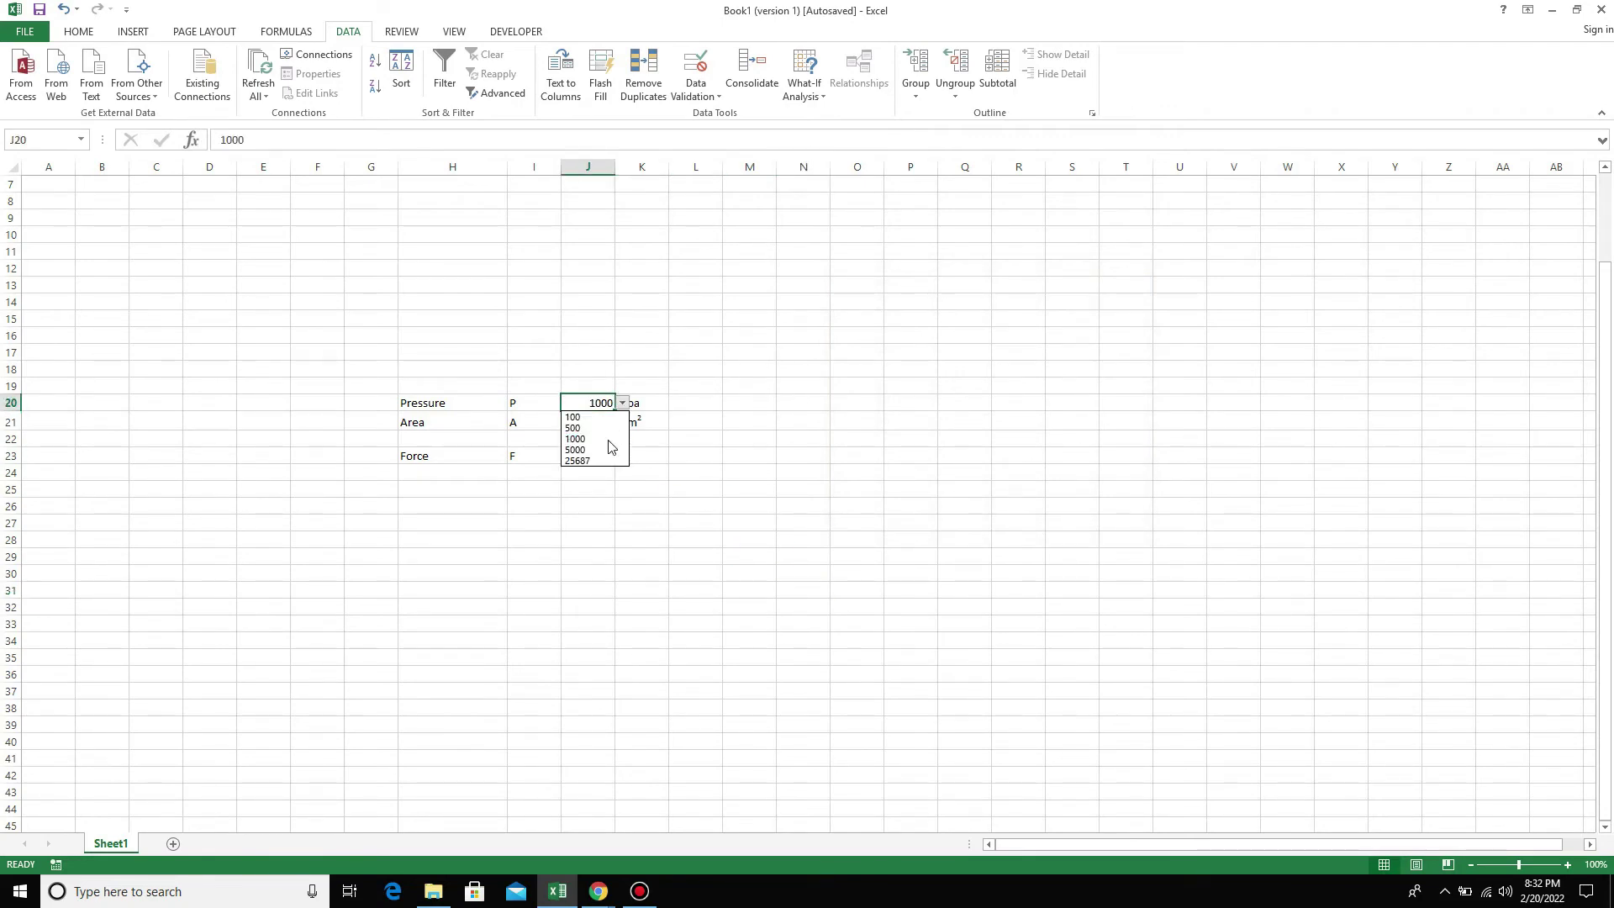
{"action": "left_click", "coordinate": [603, 451]}
{"action": "left_click", "coordinate": [623, 403]}
{"action": "left_click", "coordinate": [594, 430]}
{"action": "left_click", "coordinate": [622, 403]}
{"action": "left_click", "coordinate": [592, 417]}
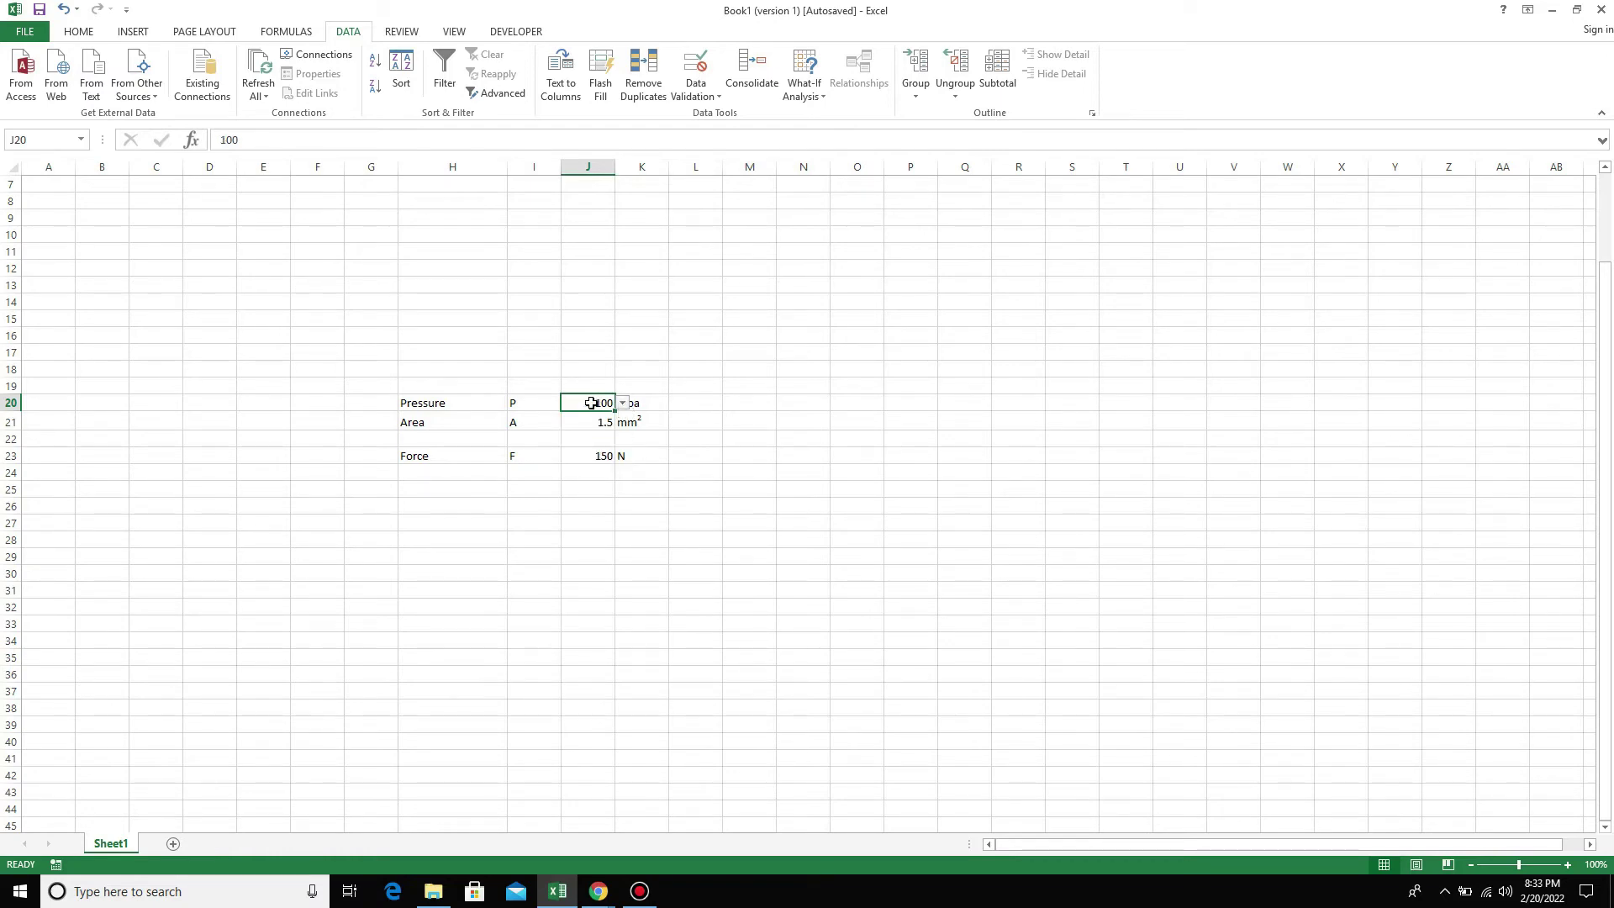
Step: Try entering off-list pressure 1456 and cancel the rejection, keeping 100
{"action": "type", "text": "1456"}
{"action": "key", "text": "Return"}
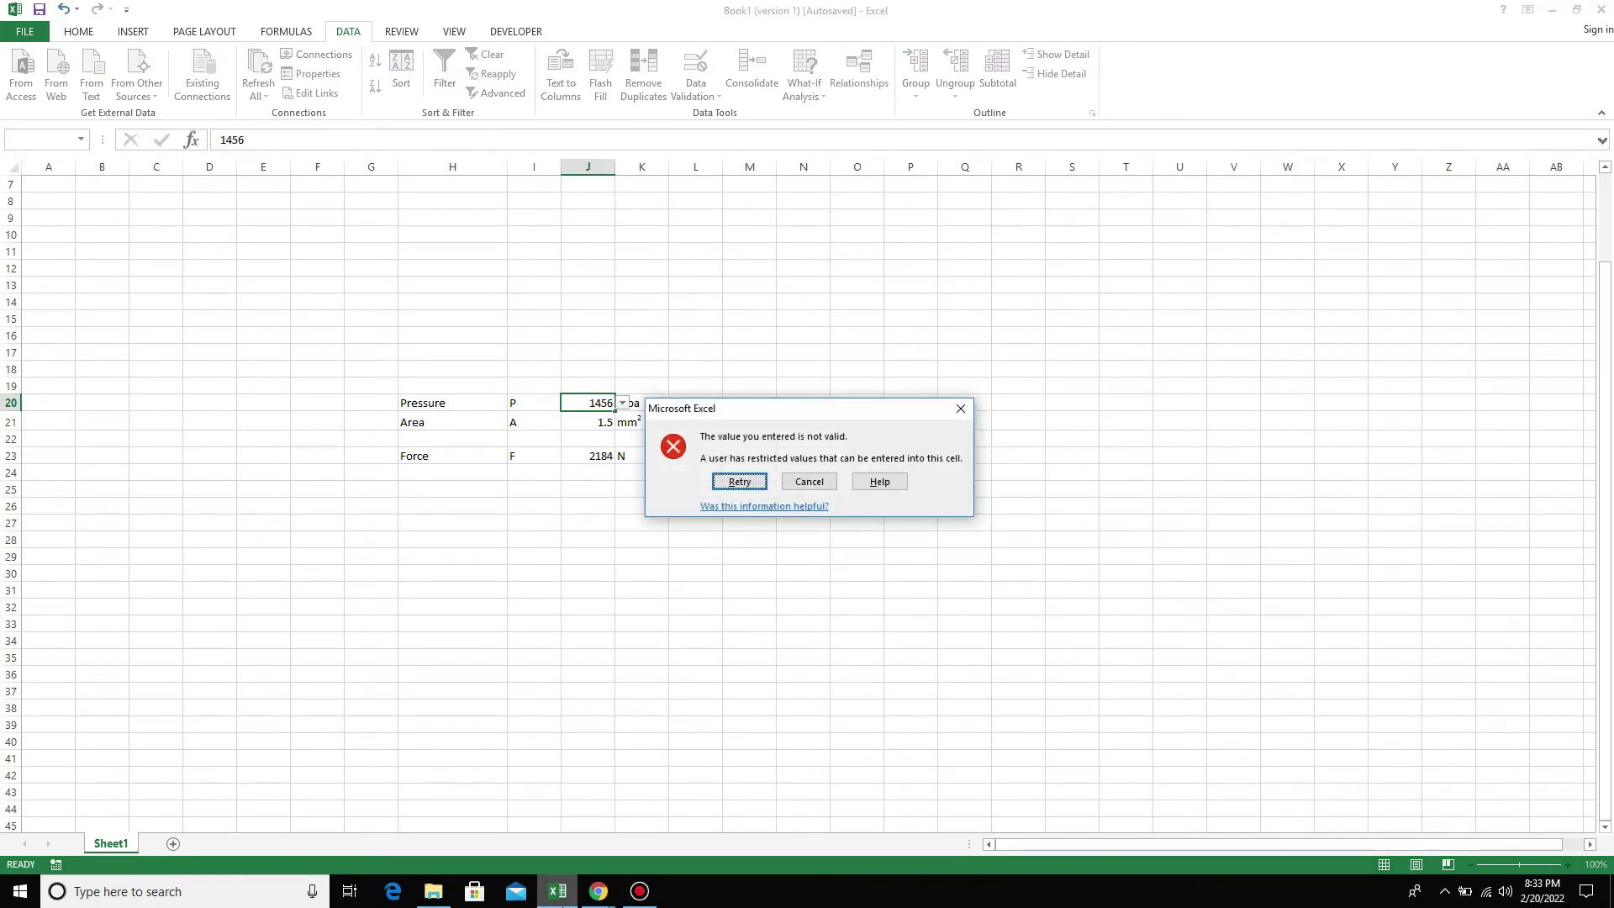
{"action": "key", "text": "Return"}
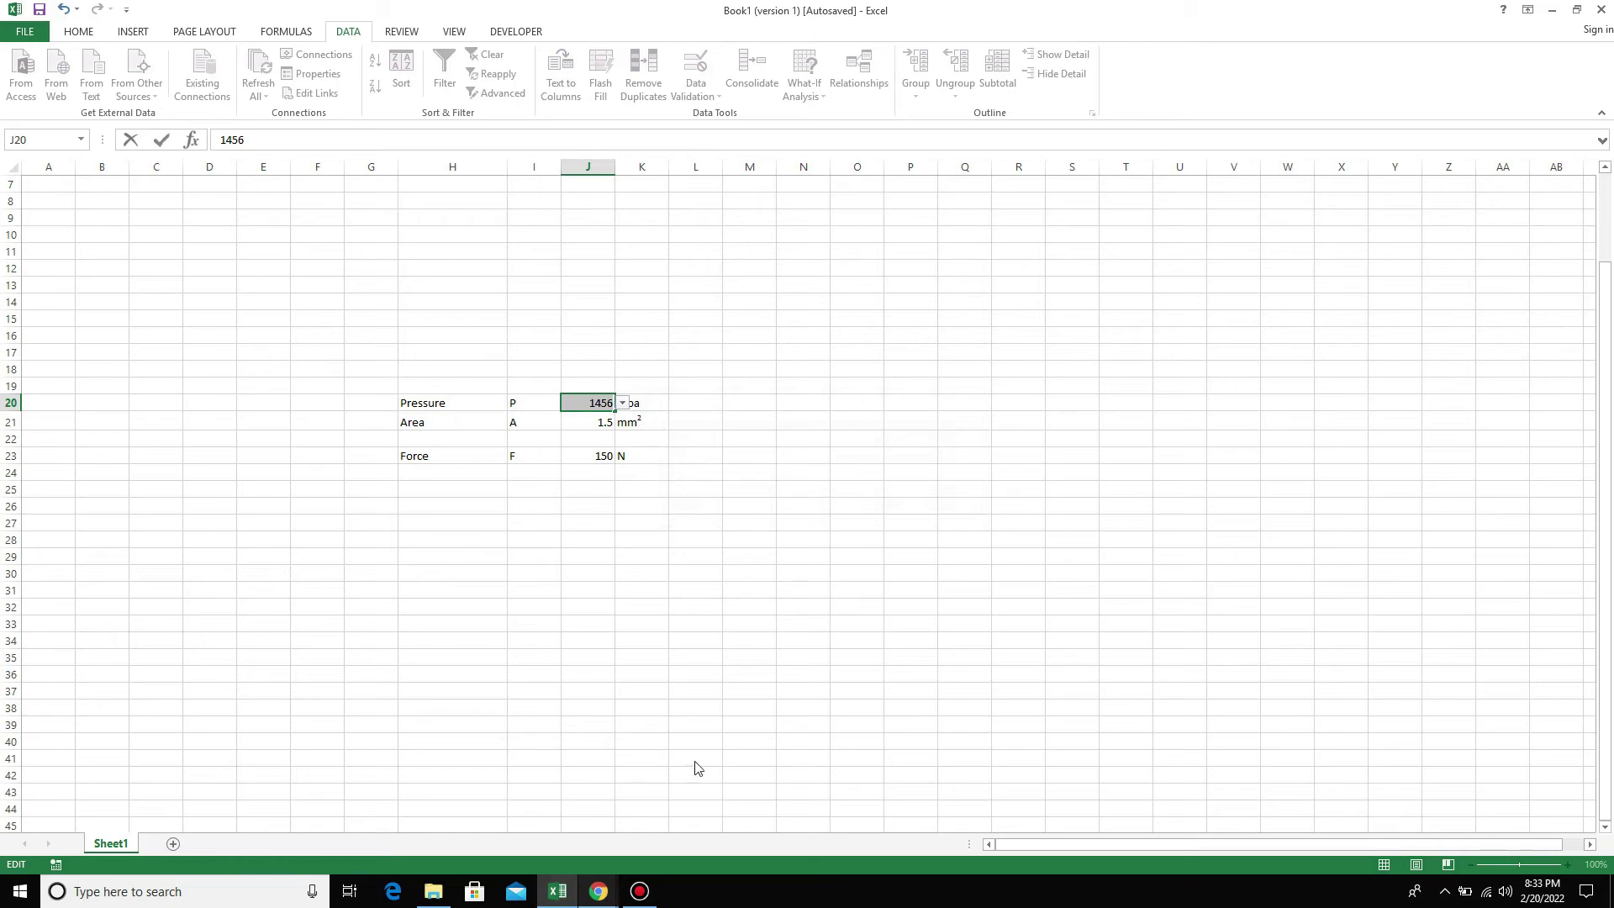
{"action": "key", "text": "Return"}
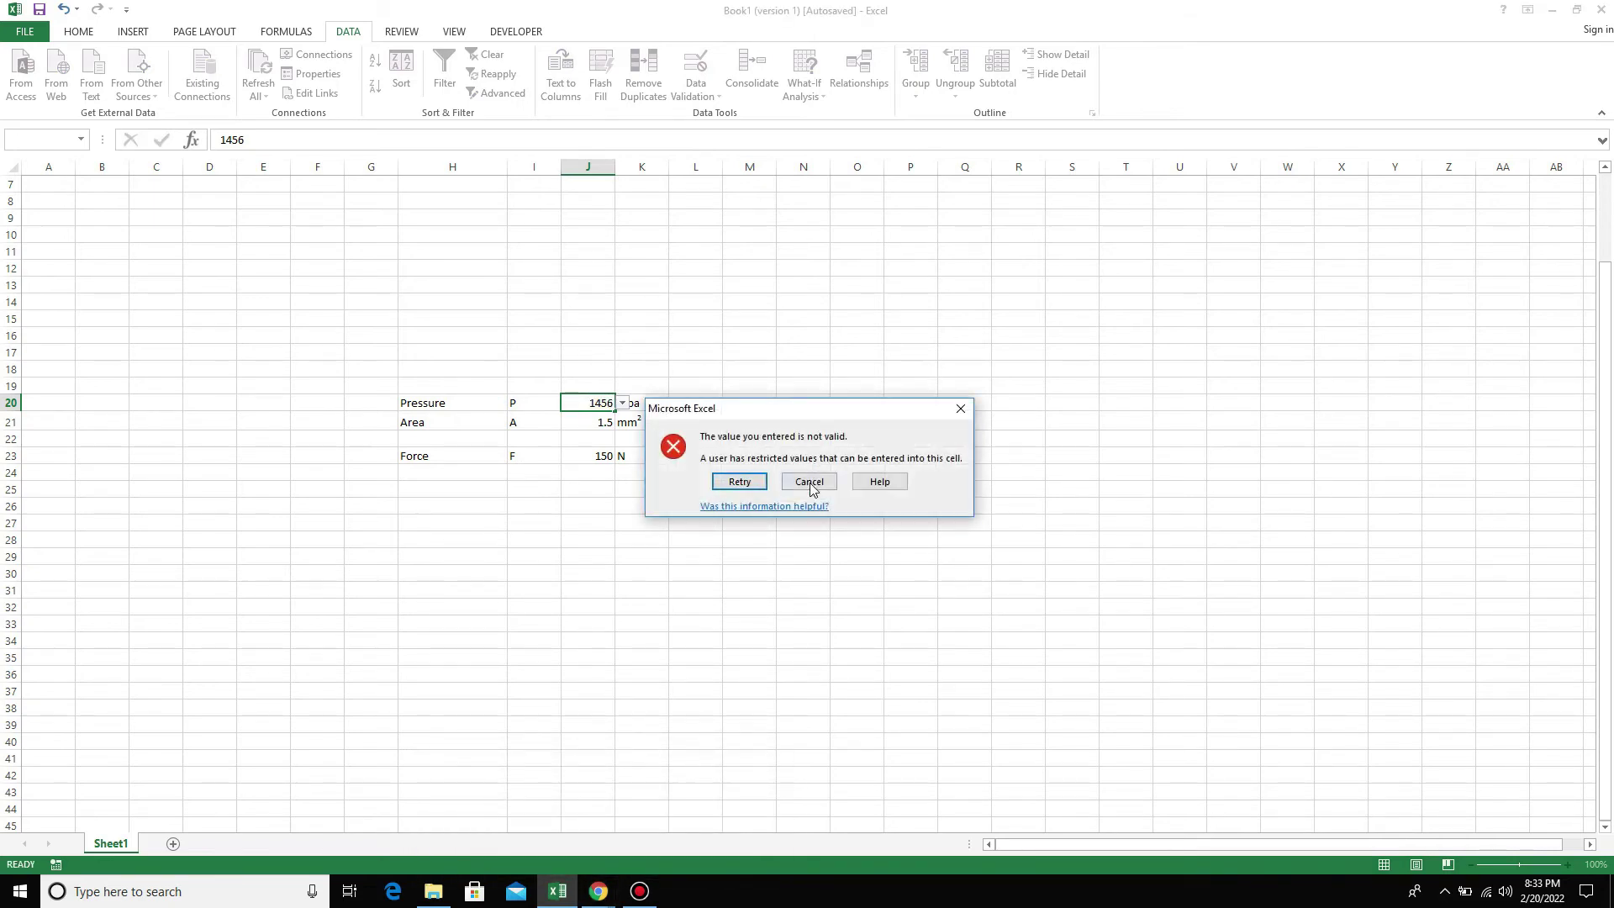
{"action": "left_click", "coordinate": [812, 484]}
{"action": "left_click", "coordinate": [700, 100]}
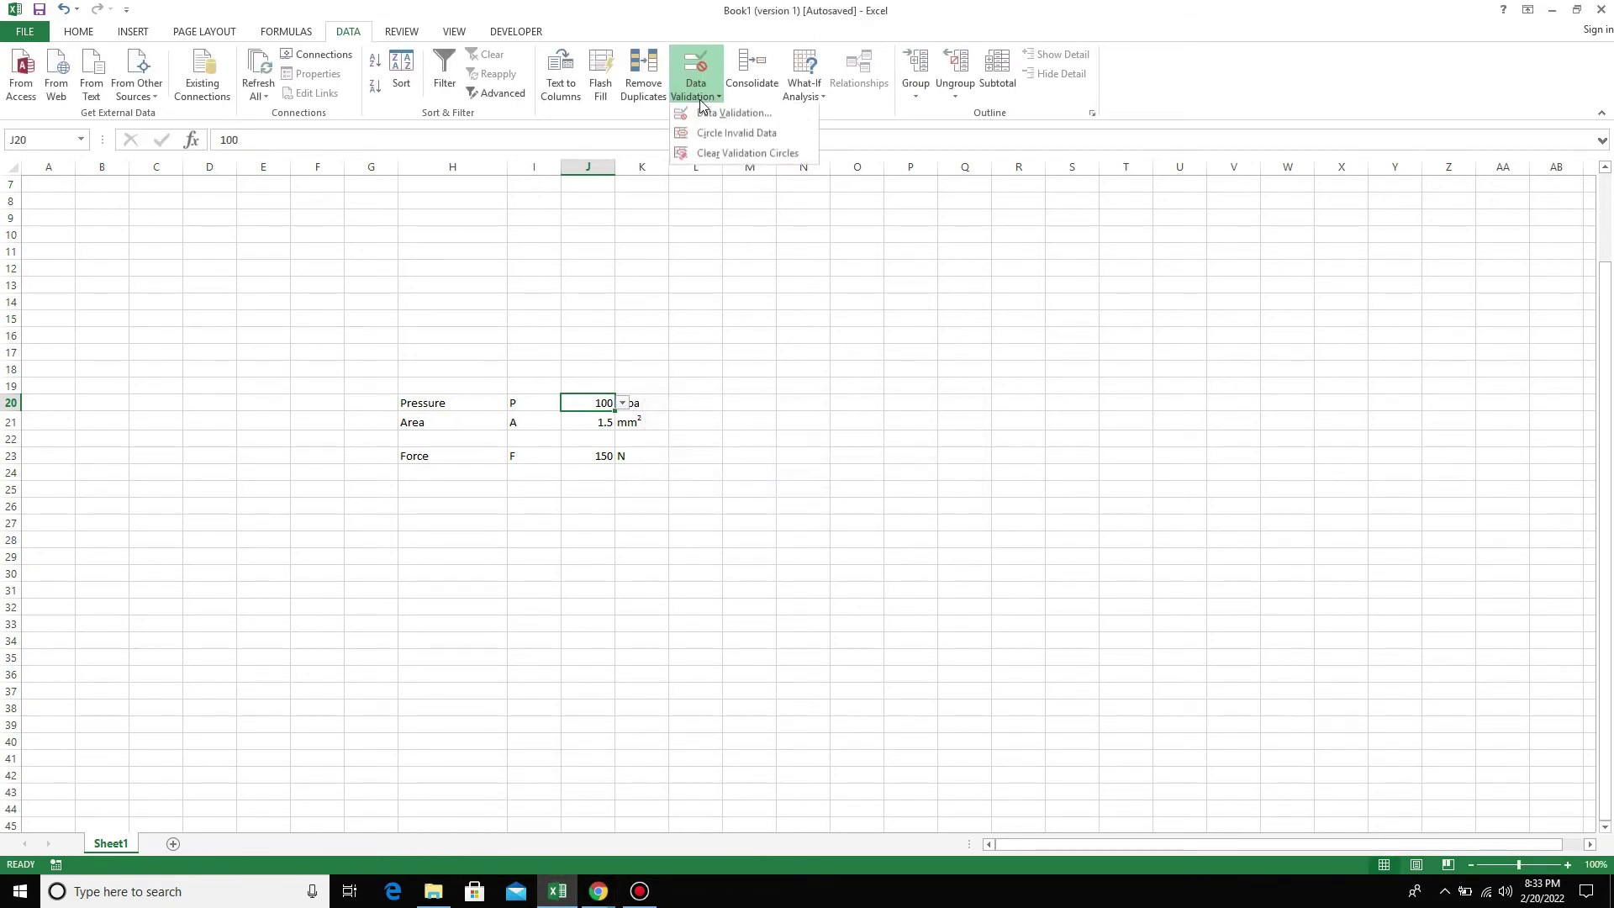
Step: Set J20's error alert title 'Re-enter' and message 'Only certain values are permitted.'
{"action": "left_click", "coordinate": [711, 116]}
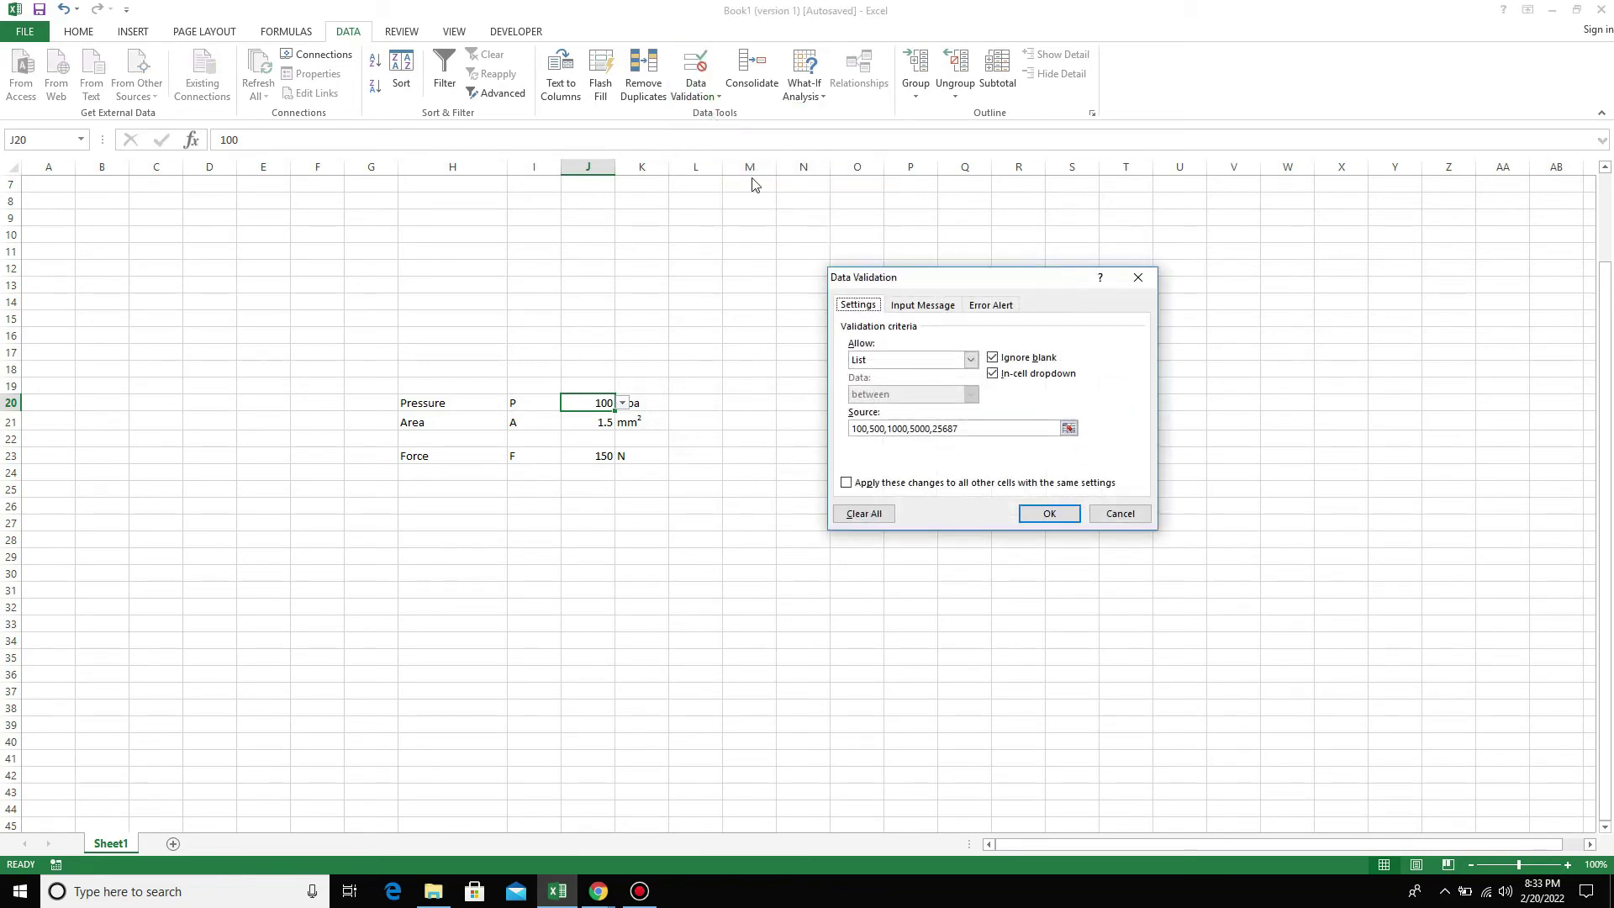
{"action": "left_click", "coordinate": [914, 306]}
{"action": "left_click", "coordinate": [983, 306]}
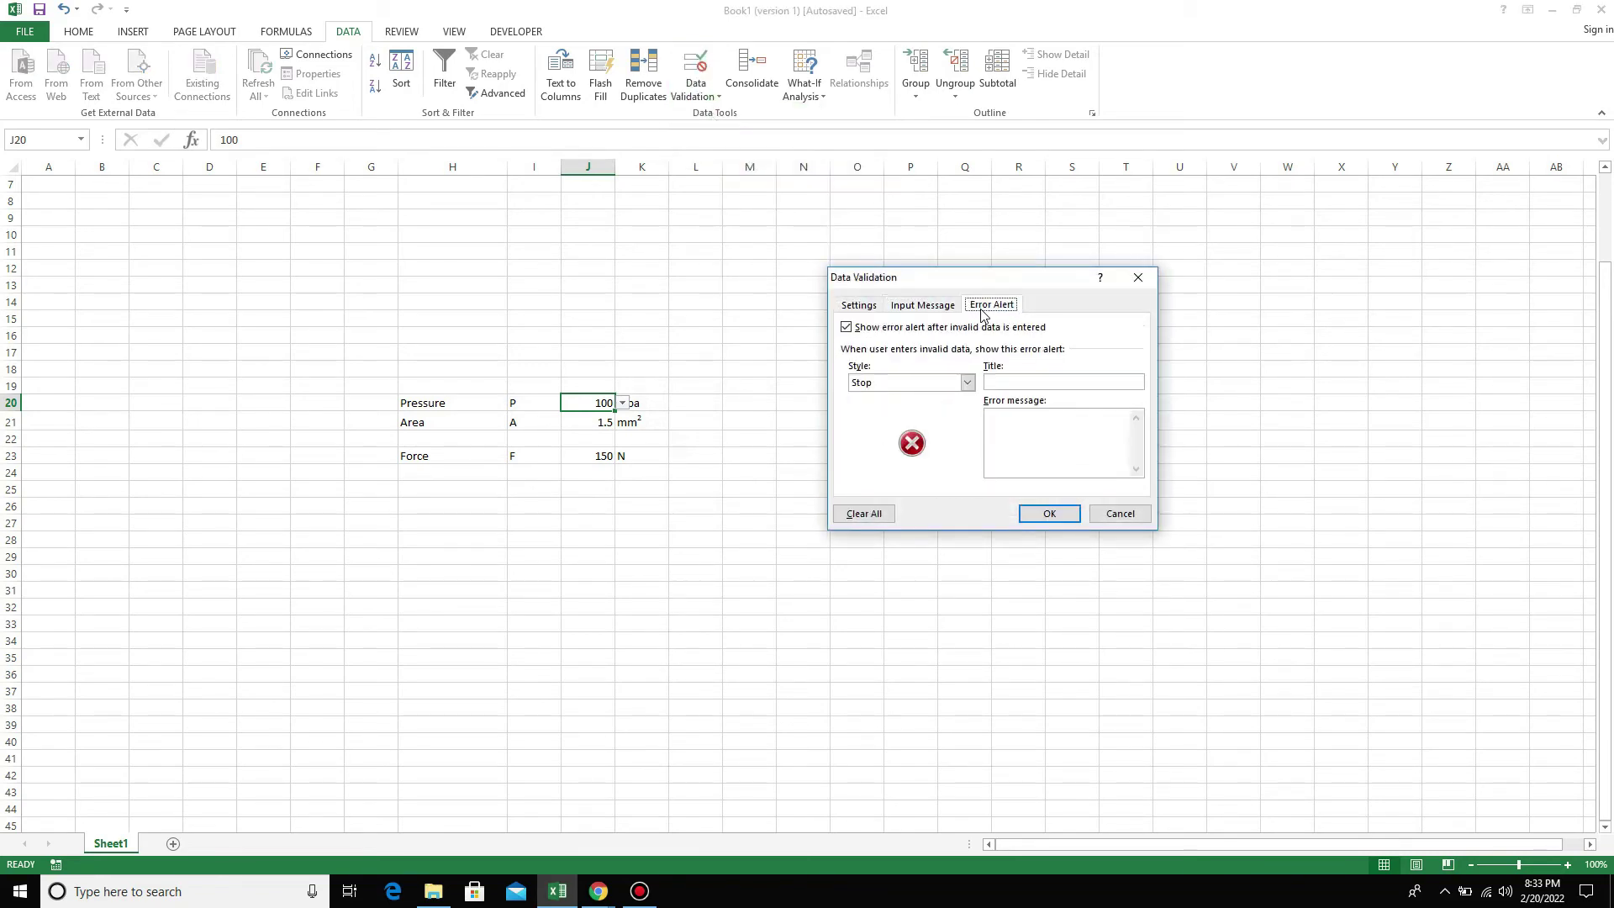
{"action": "left_click", "coordinate": [1009, 379]}
{"action": "type", "text": "nter"}
{"action": "key", "text": "BackSpace"}
{"action": "type", "text": "-"}
{"action": "left_click", "coordinate": [1025, 461]}
{"action": "type", "text": "Only certain values are permitted"}
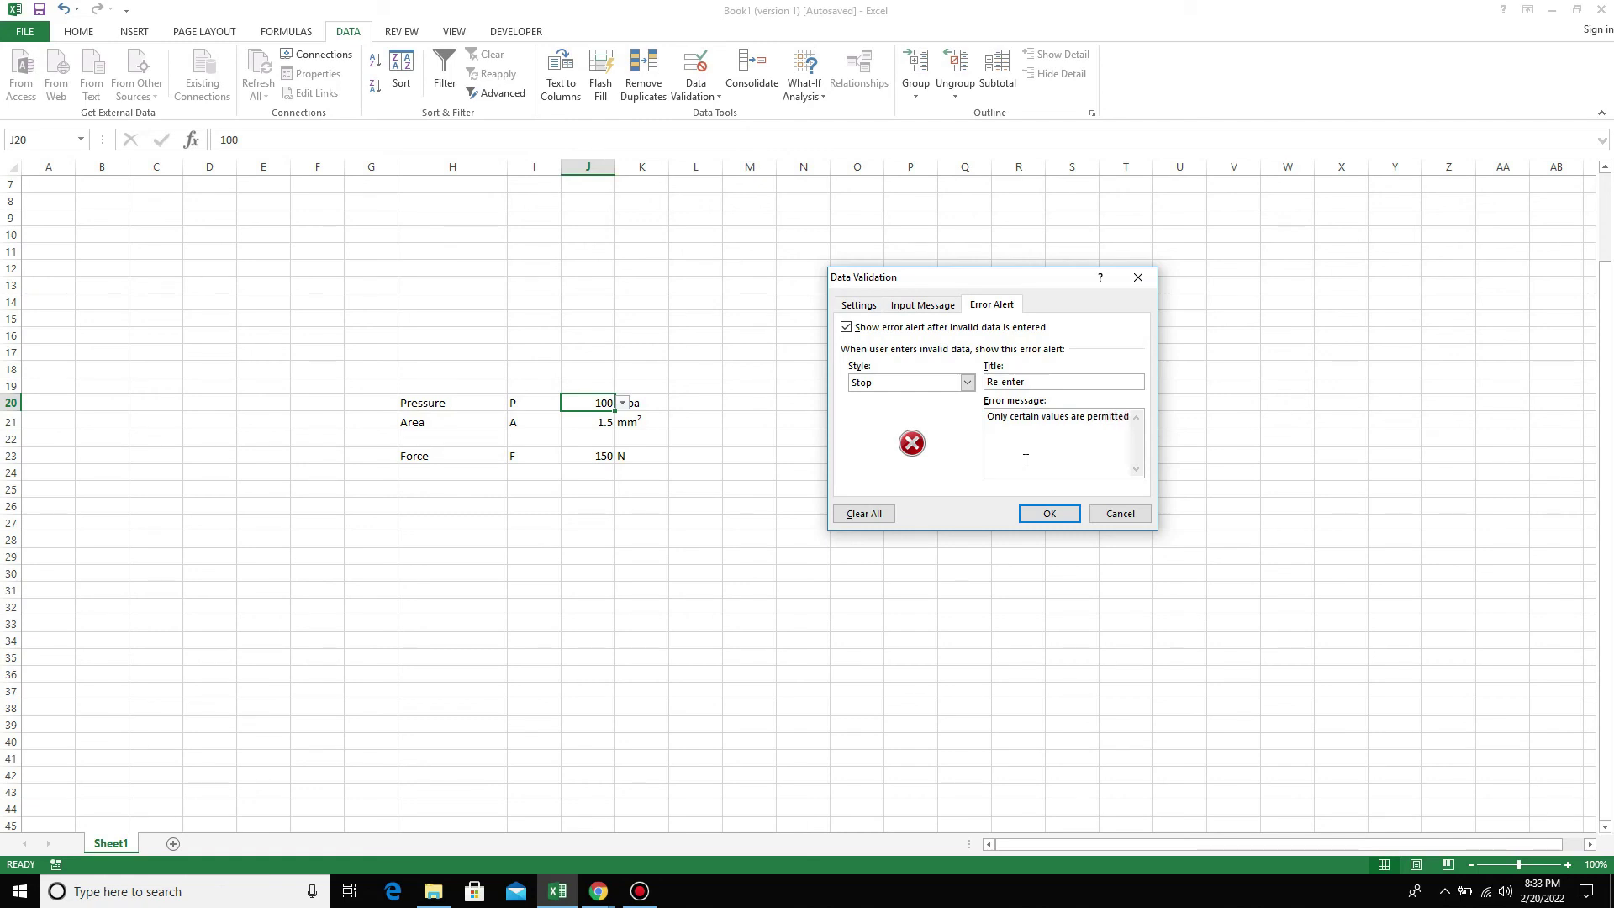
{"action": "type", "text": "."}
{"action": "left_click", "coordinate": [1049, 514]}
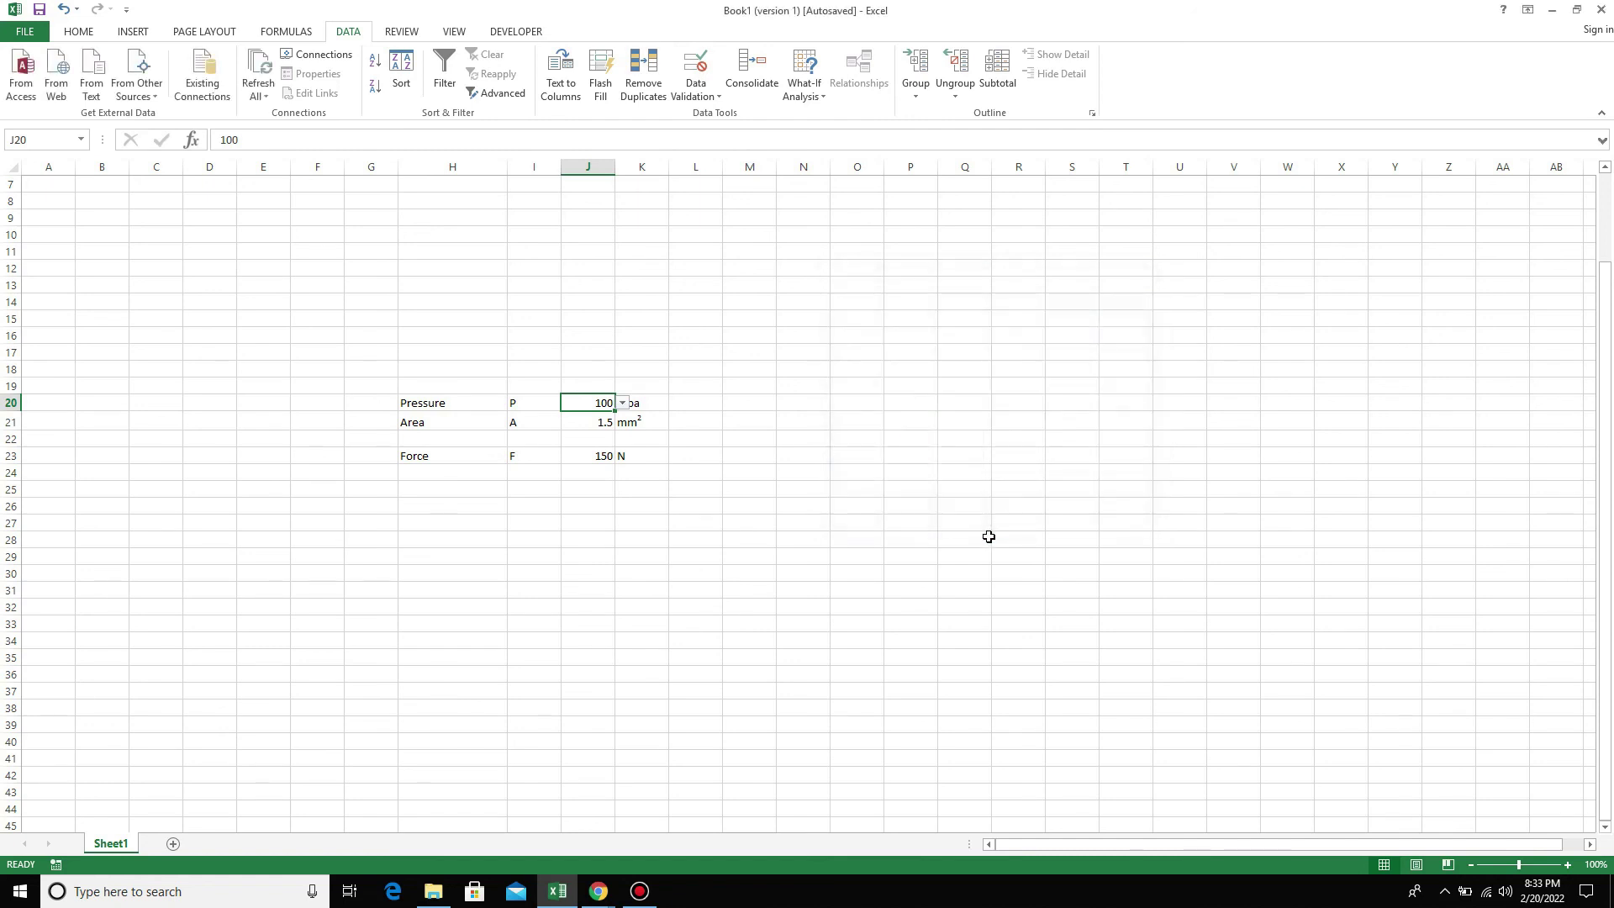
Step: Enter off-list pressure 123 in J20 and cancel the Re-enter alert, restoring 100
{"action": "left_click", "coordinate": [692, 389]}
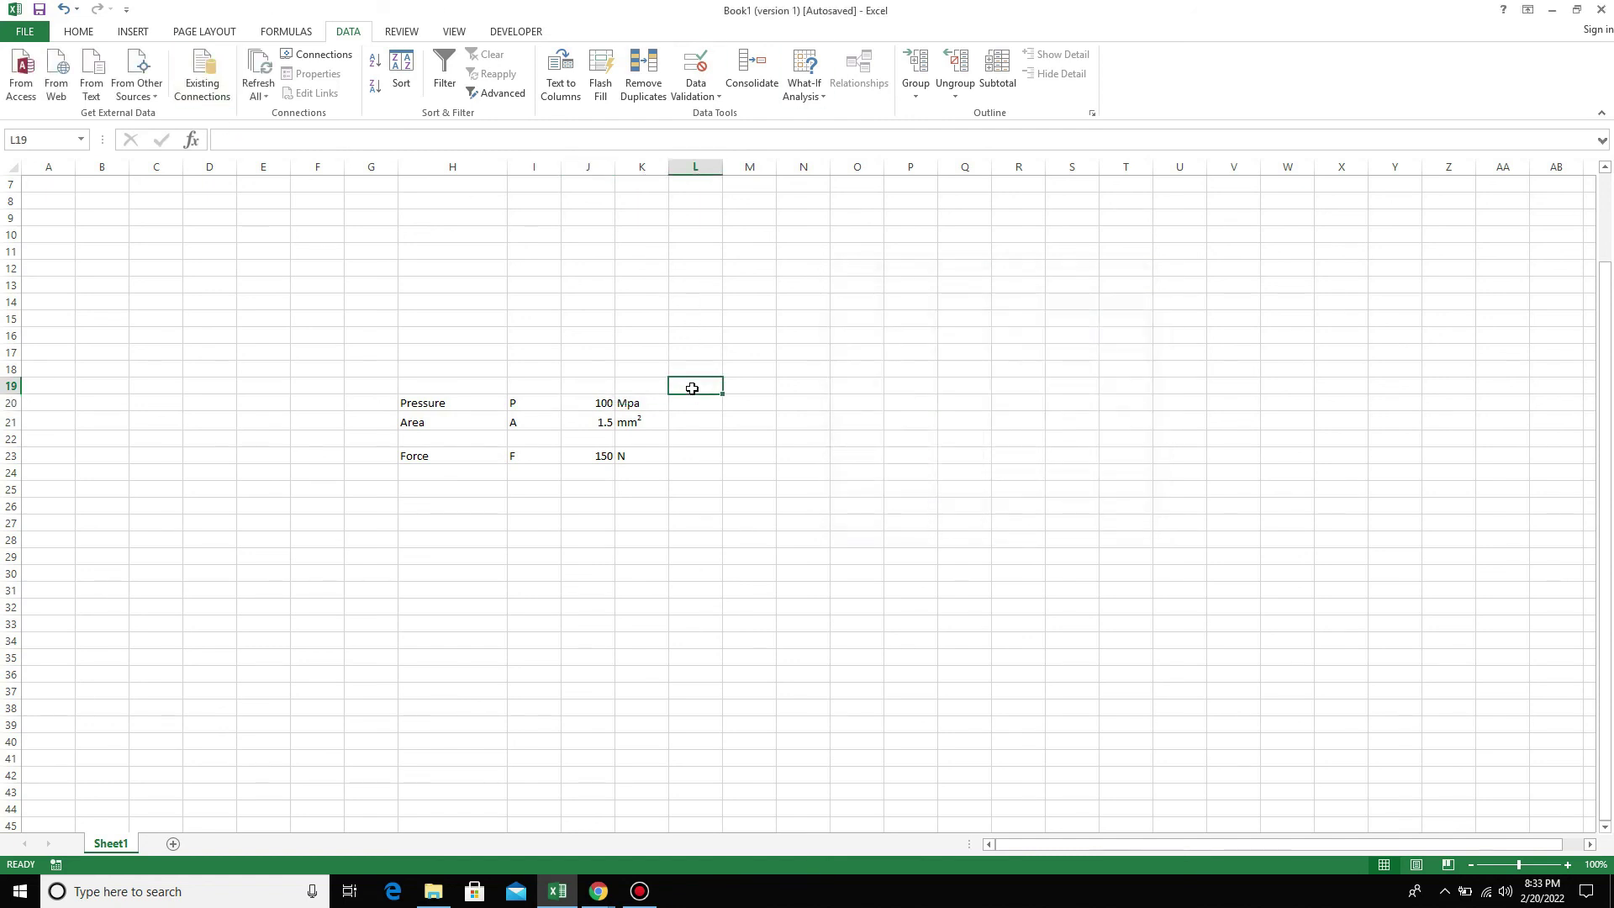
{"action": "left_click", "coordinate": [596, 403]}
{"action": "left_click", "coordinate": [622, 404]}
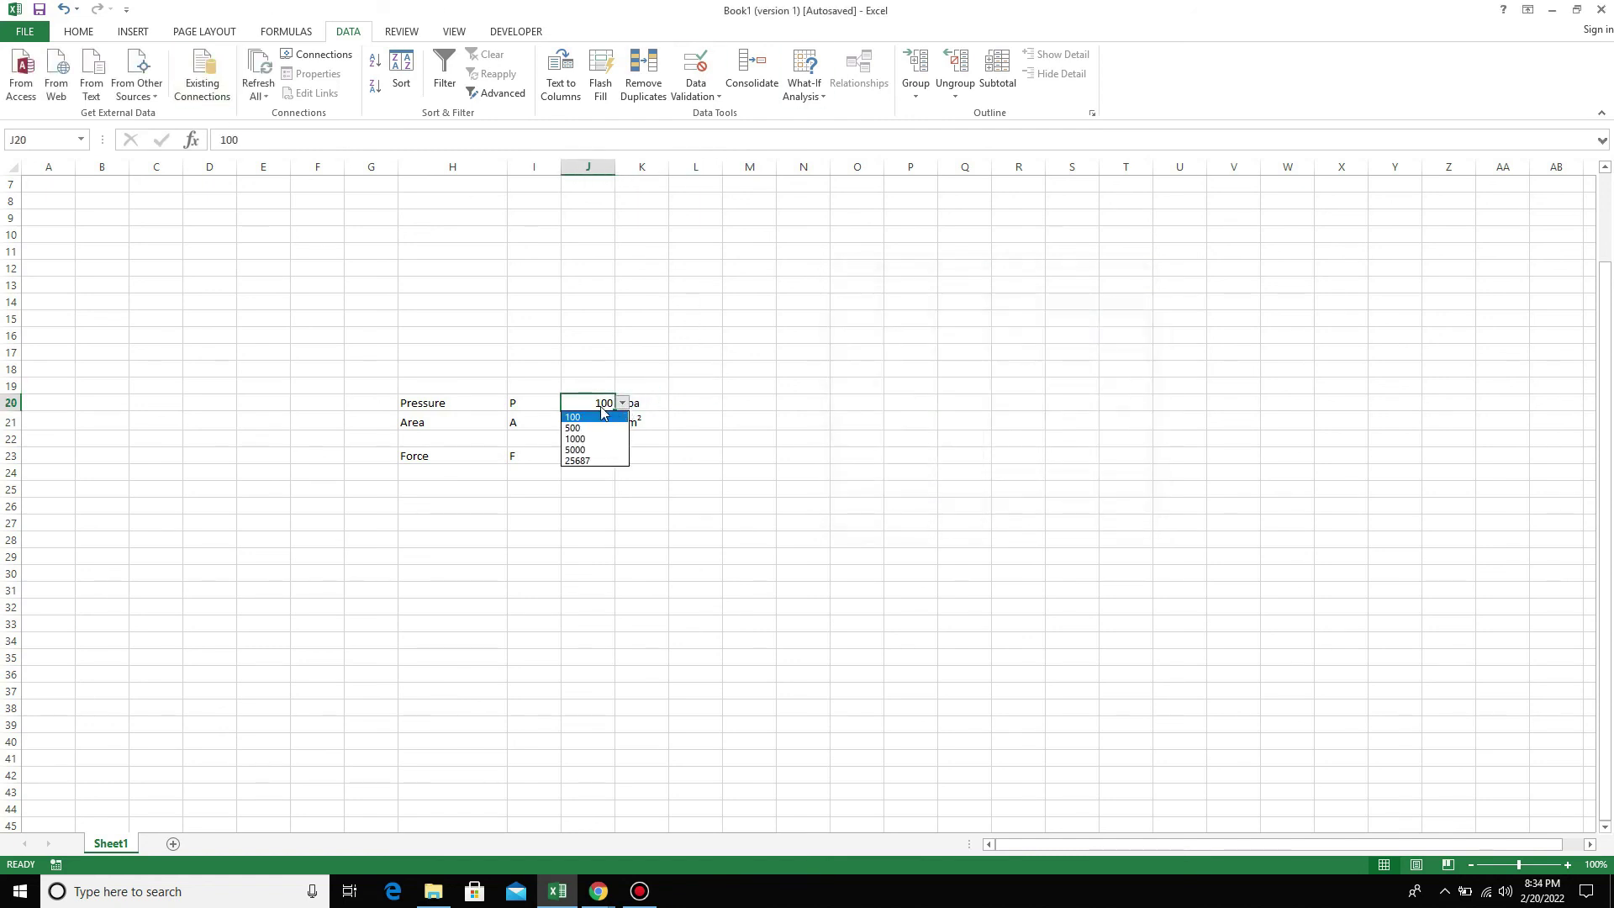
{"action": "left_click", "coordinate": [602, 414]}
{"action": "type", "text": "12"}
{"action": "key", "text": "Return"}
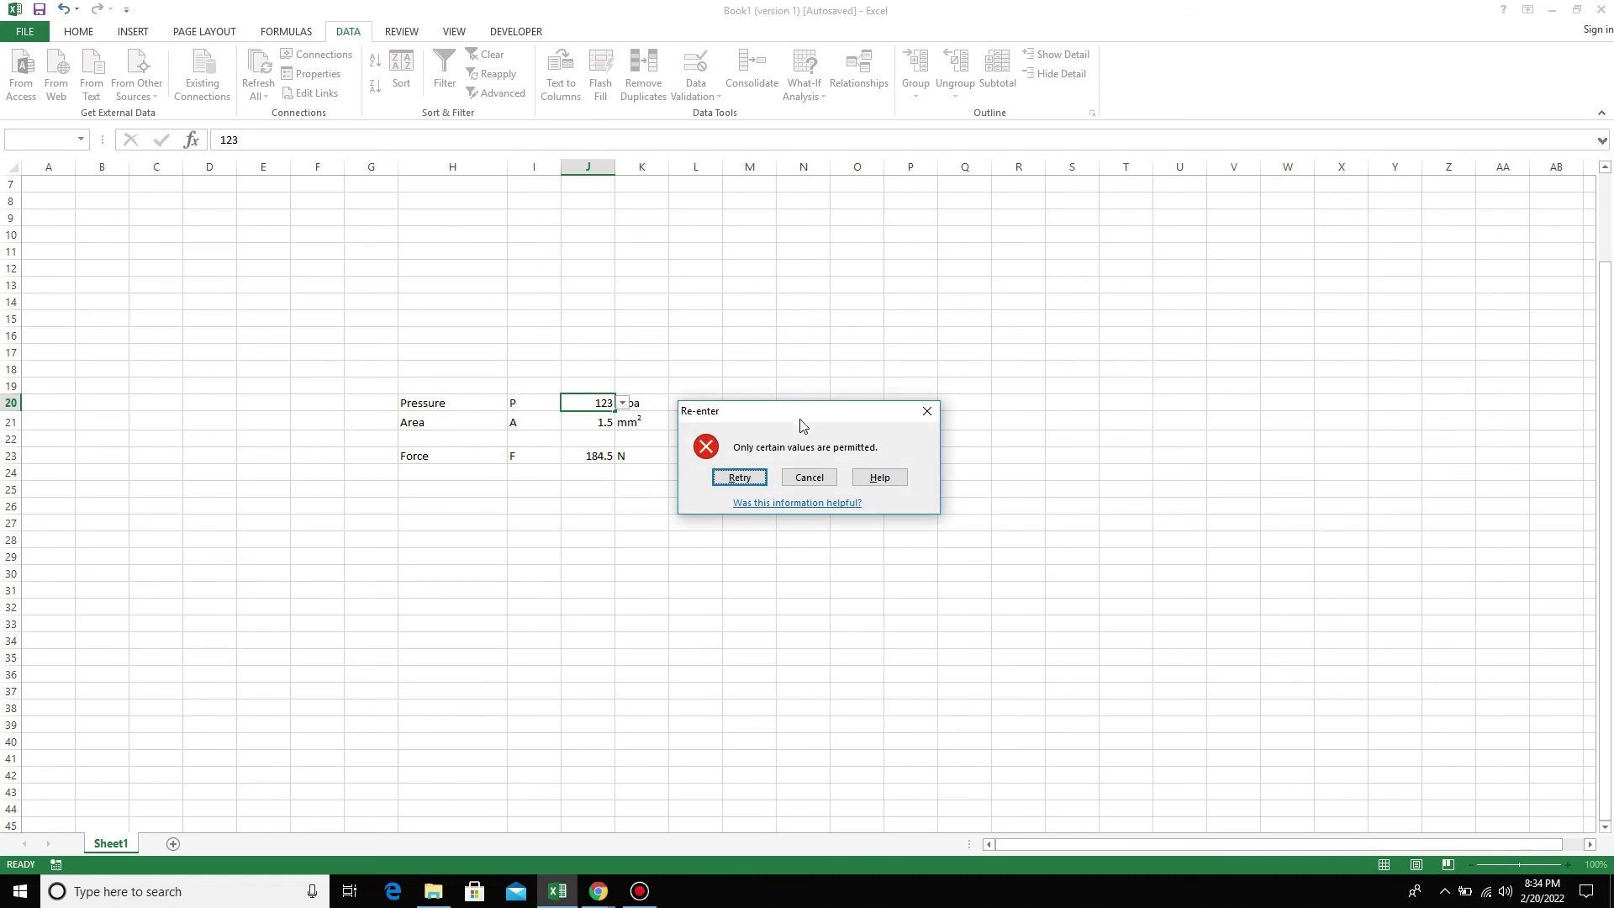
{"action": "left_click", "coordinate": [809, 478]}
{"action": "left_click", "coordinate": [704, 486]}
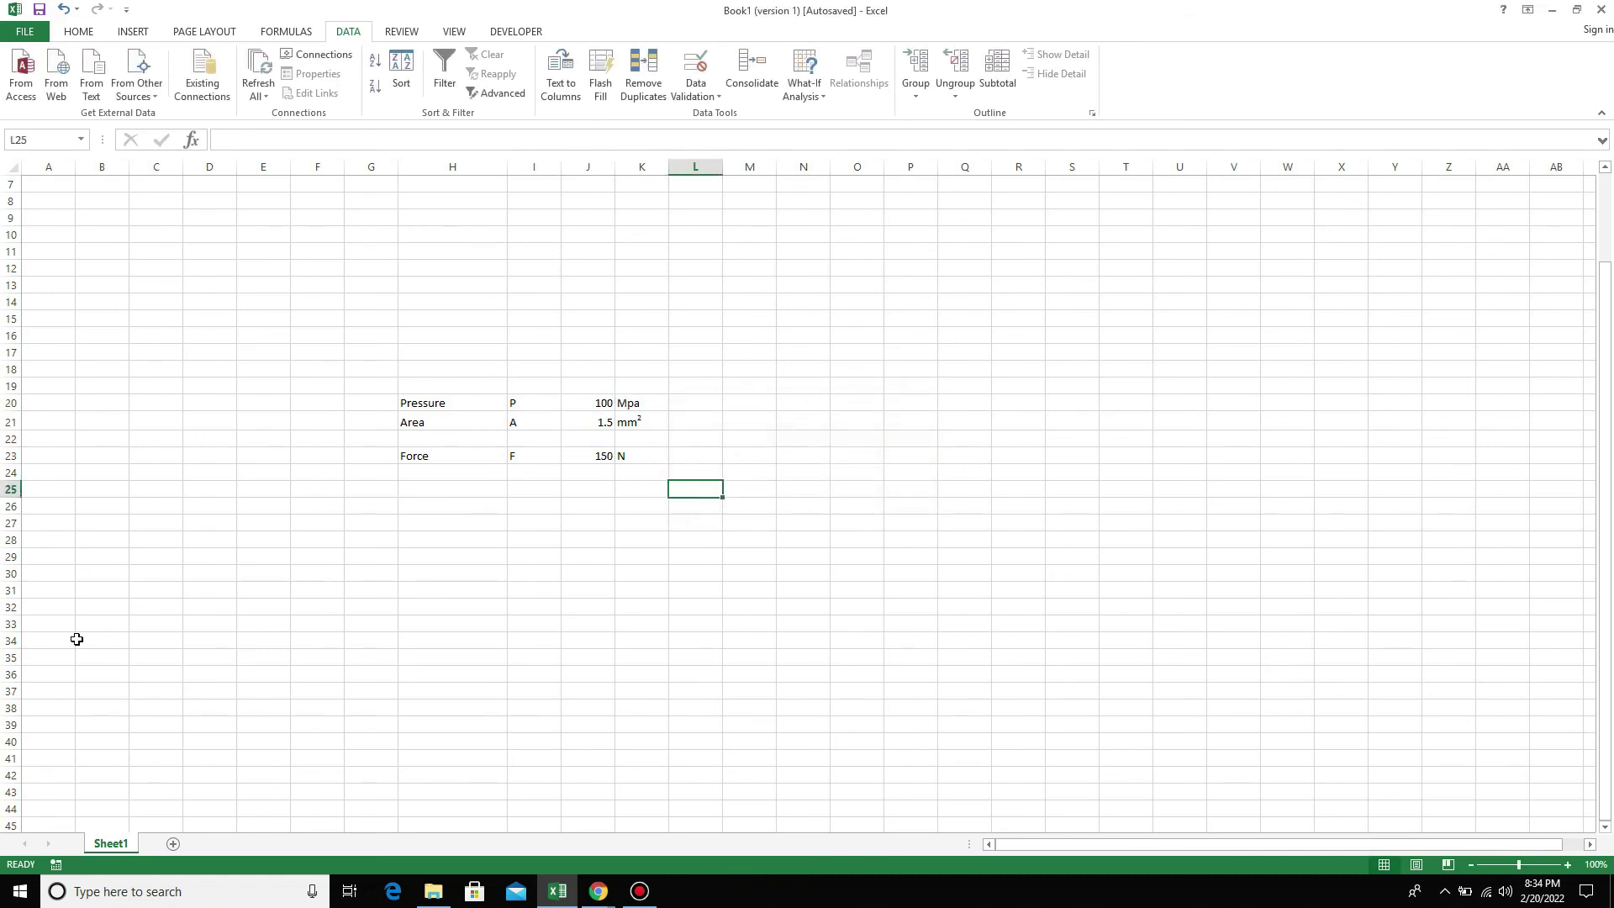